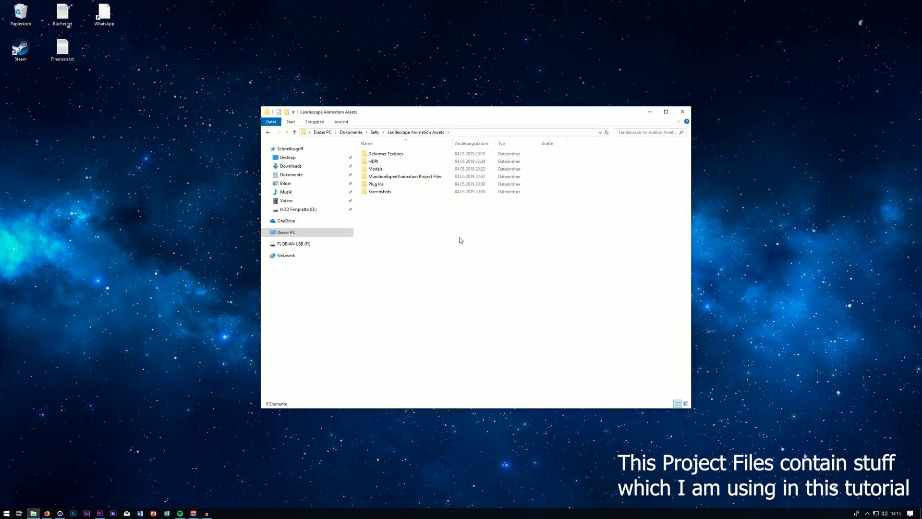
Look through the Deformer Textures, HDRI, Models and MunitionExpertAnimation Project Files folders inside Landscape Animation Assets.
double_click(390, 153)
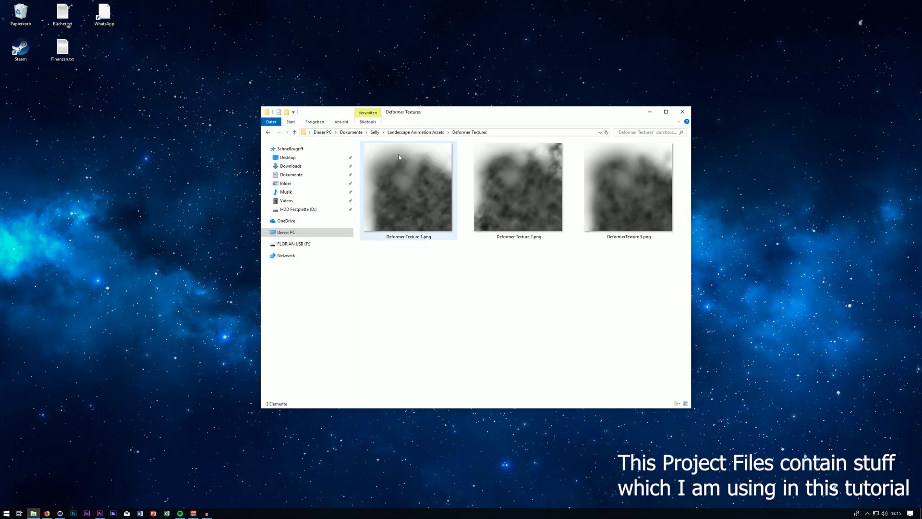
left_click(420, 132)
double_click(403, 160)
left_click_drag(384, 212, 425, 196)
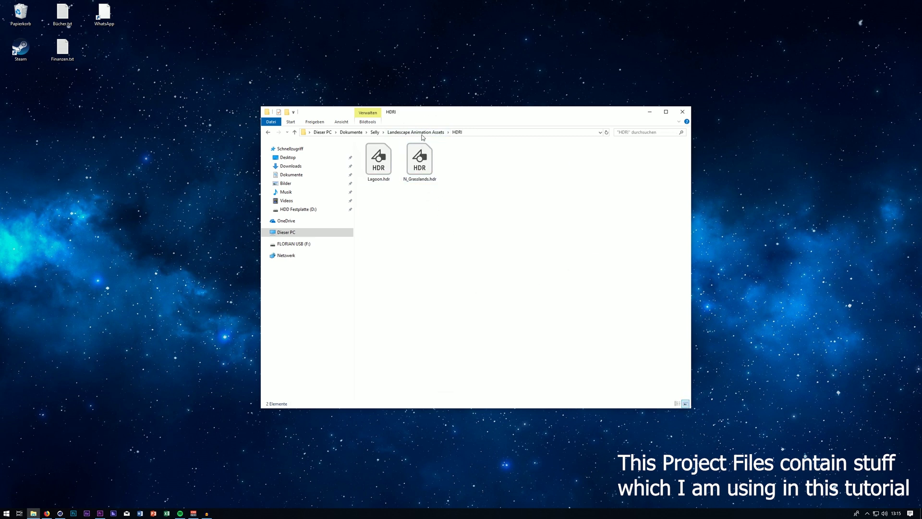
left_click(421, 135)
double_click(401, 171)
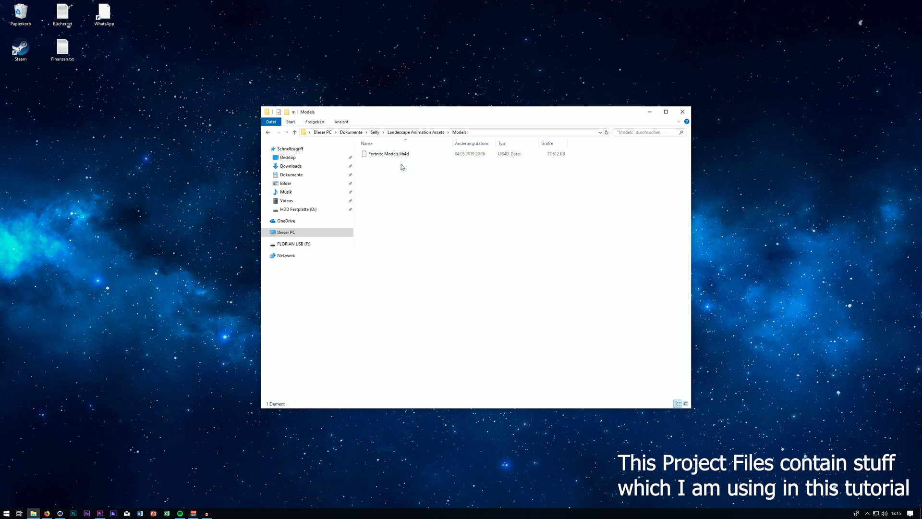
left_click(415, 132)
double_click(397, 177)
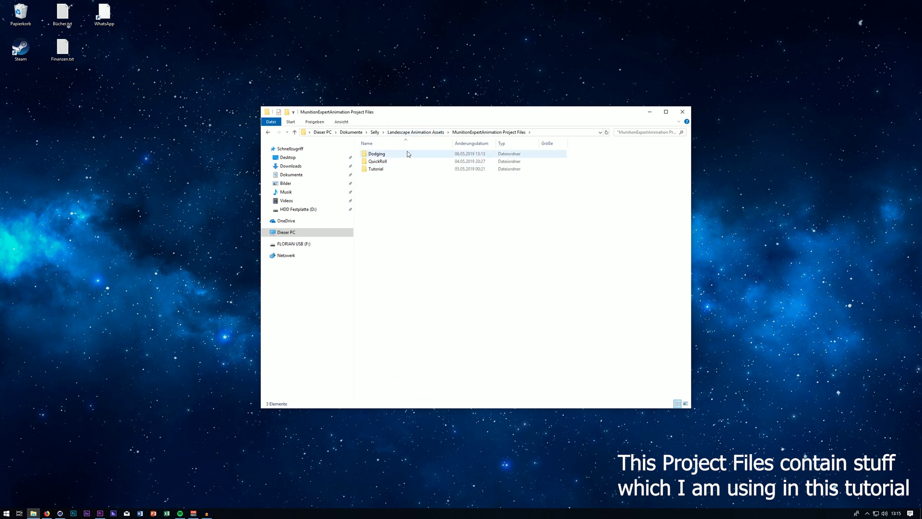
left_click_drag(419, 198, 467, 178)
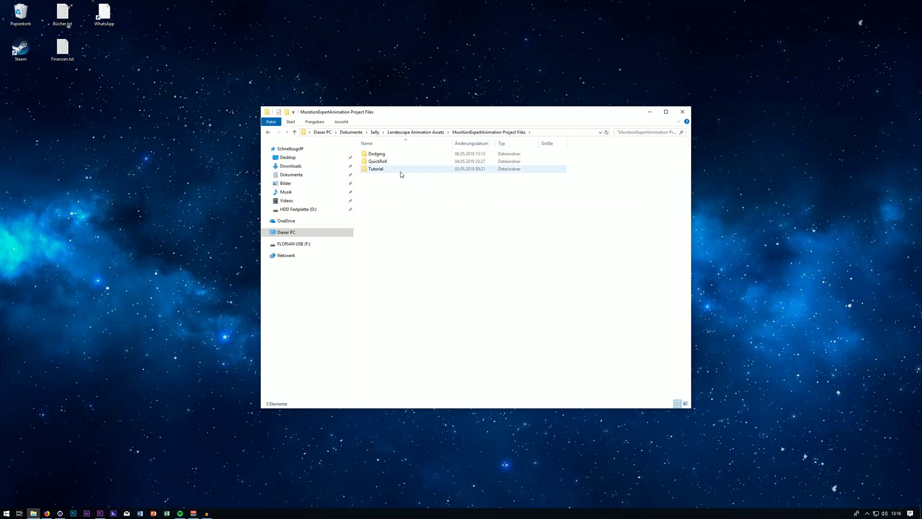
Look through the Tutorial, Plug Ins and Screenshots folders, including the Installing Guide.txt file.
double_click(398, 169)
left_click(509, 132)
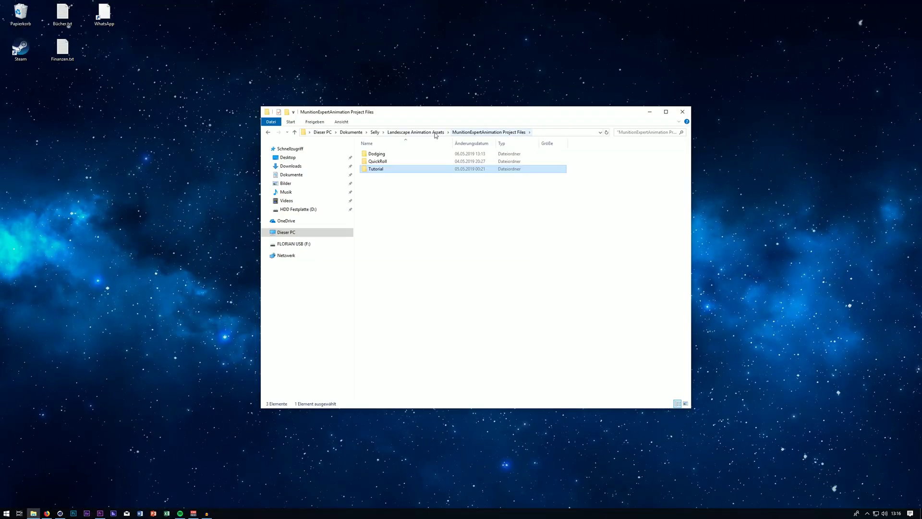
left_click(435, 133)
double_click(405, 181)
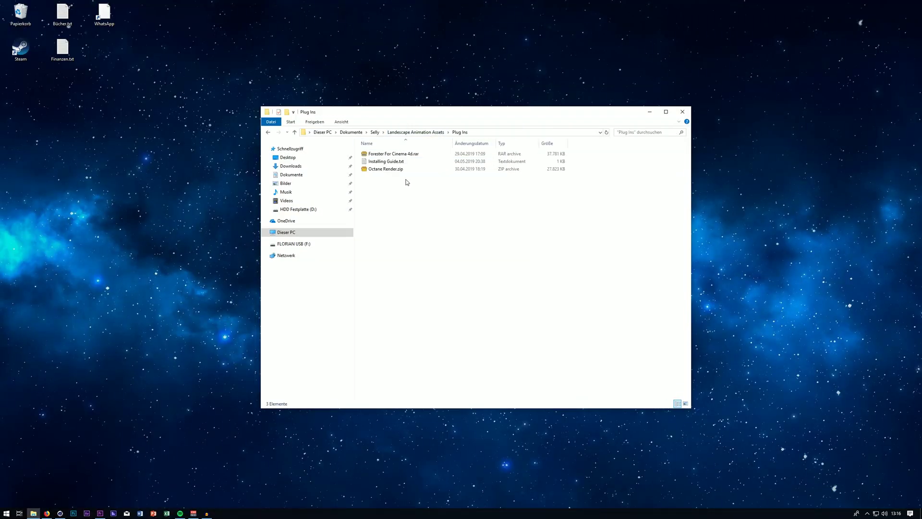
left_click(402, 154)
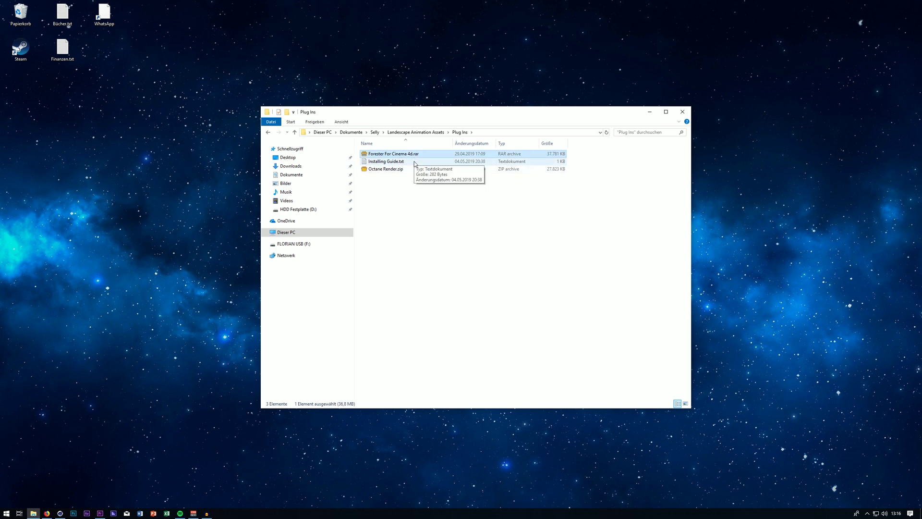
double_click(415, 162)
left_click(696, 143)
left_click(422, 133)
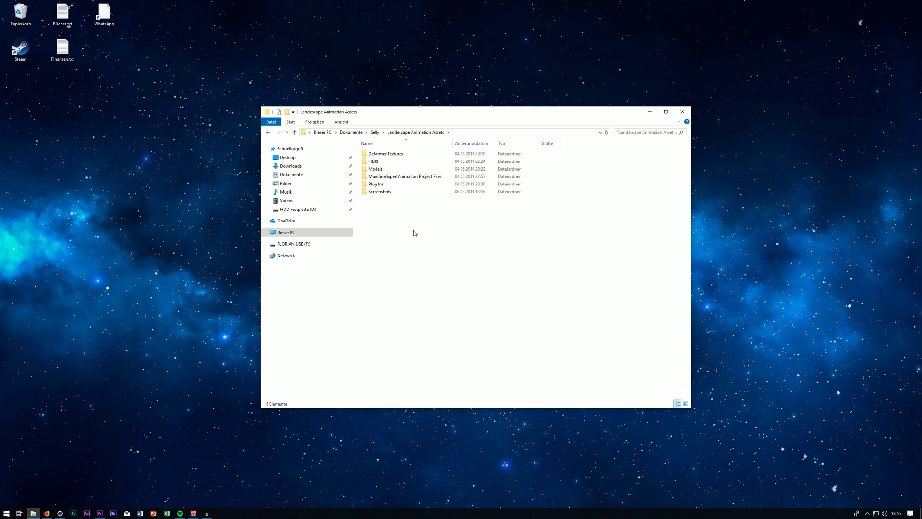
double_click(403, 193)
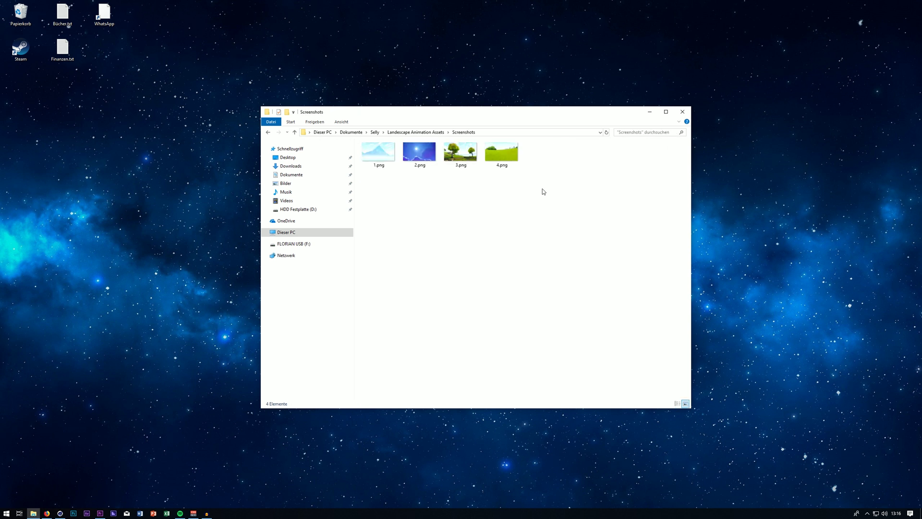
left_click_drag(543, 192, 396, 204)
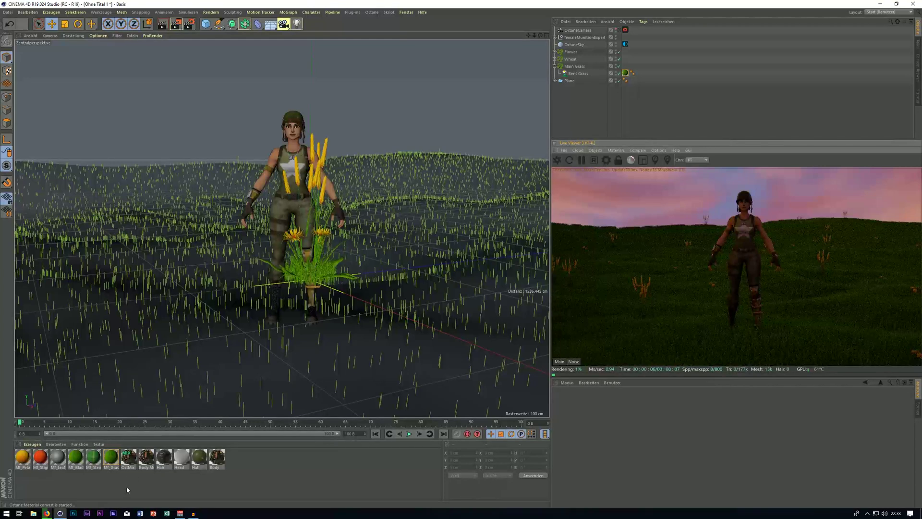
Convert the selected Mf_Grass material to an Octane material.
left_click(95, 458)
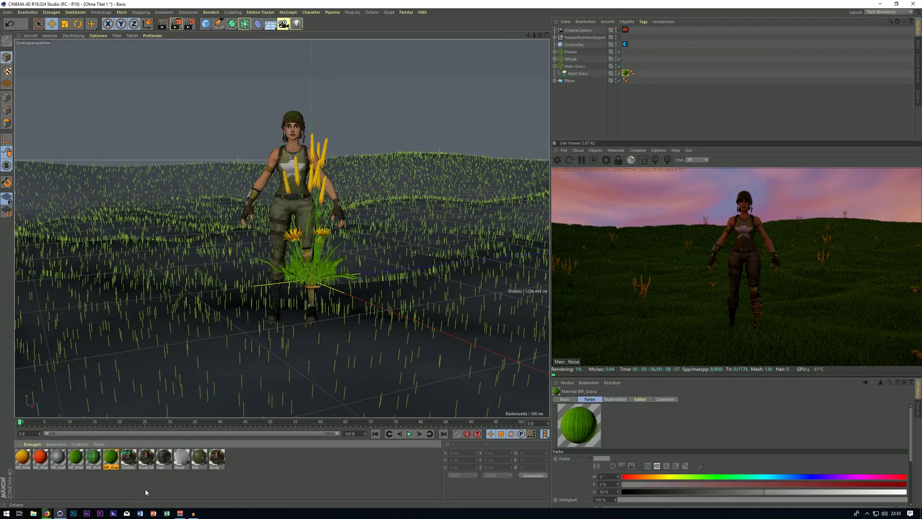
double_click(107, 458)
left_click(338, 46)
left_click(615, 150)
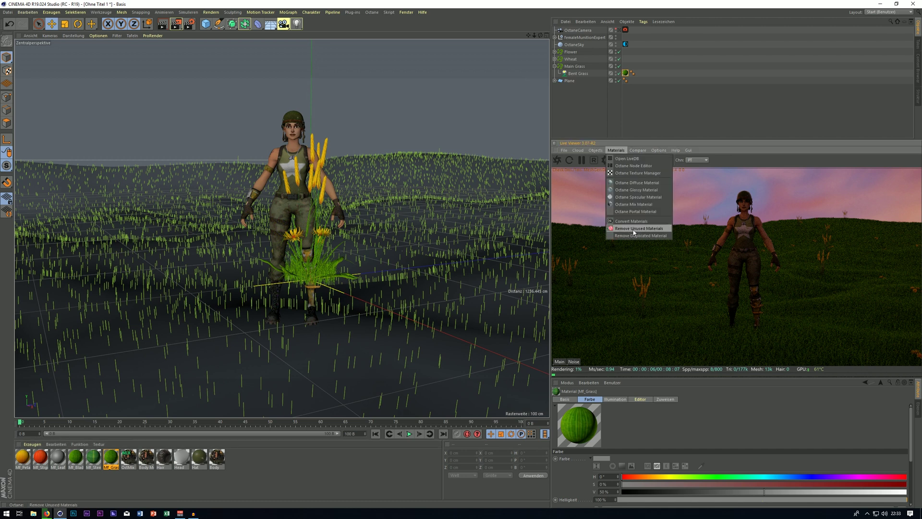
left_click(633, 228)
Compare the original and converted Mf_Grass materials and check which one the Bent Grass object's texture tag uses.
double_click(129, 460)
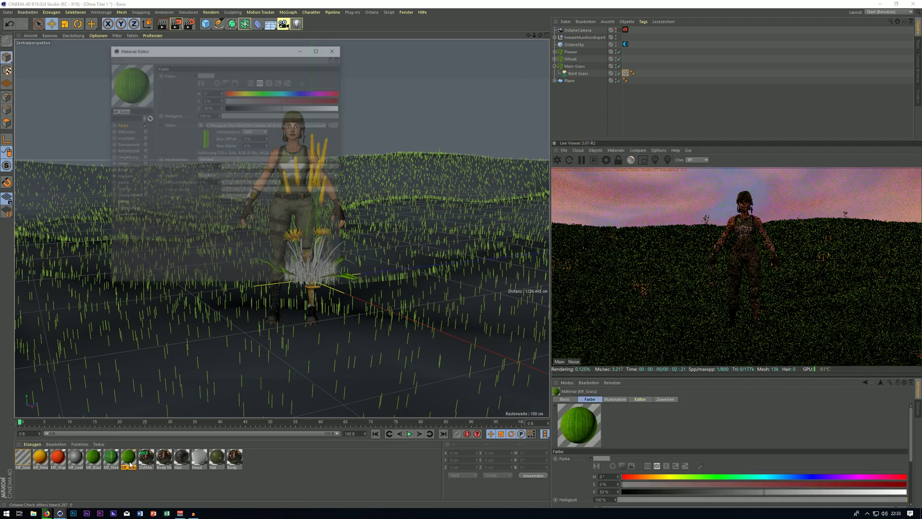
left_click(335, 49)
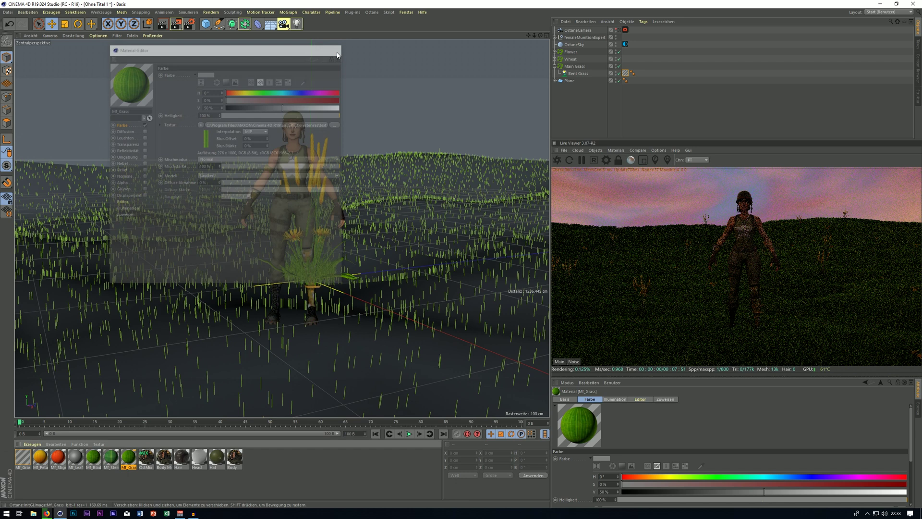
left_click(93, 484)
double_click(129, 458)
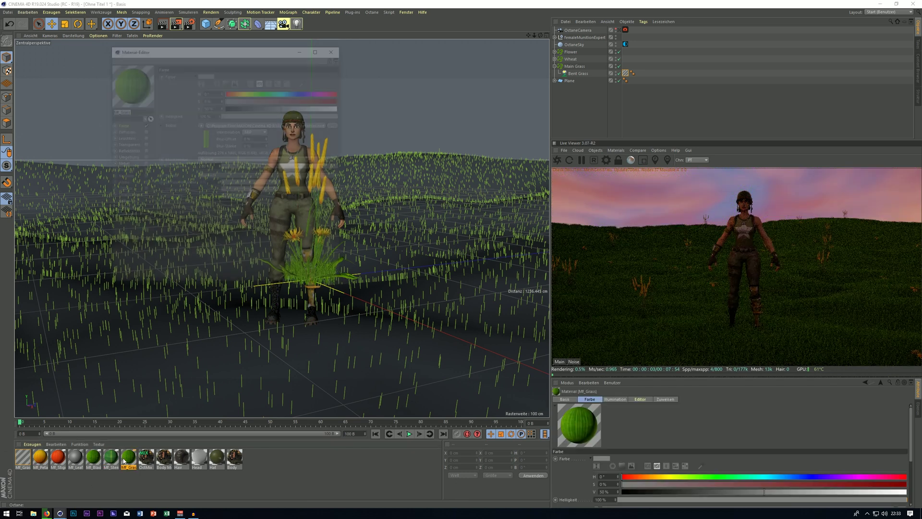
left_click(335, 48)
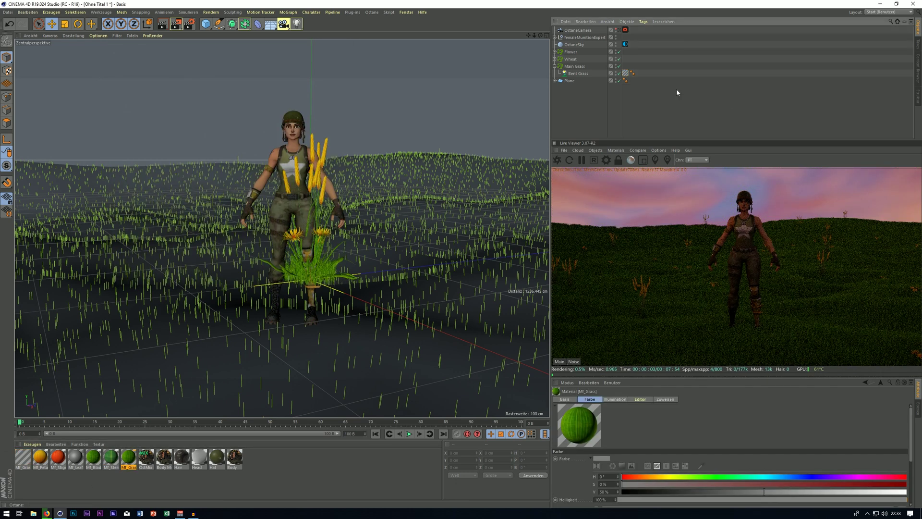
left_click(626, 73)
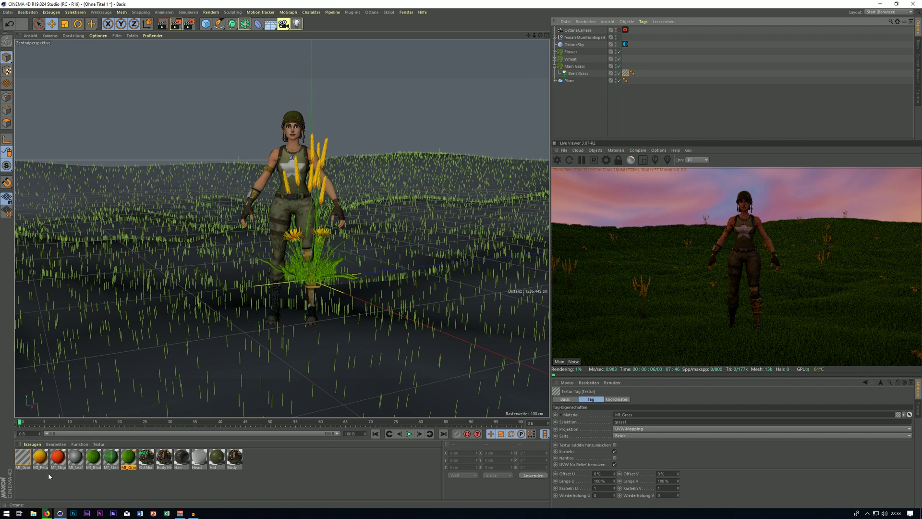
double_click(23, 458)
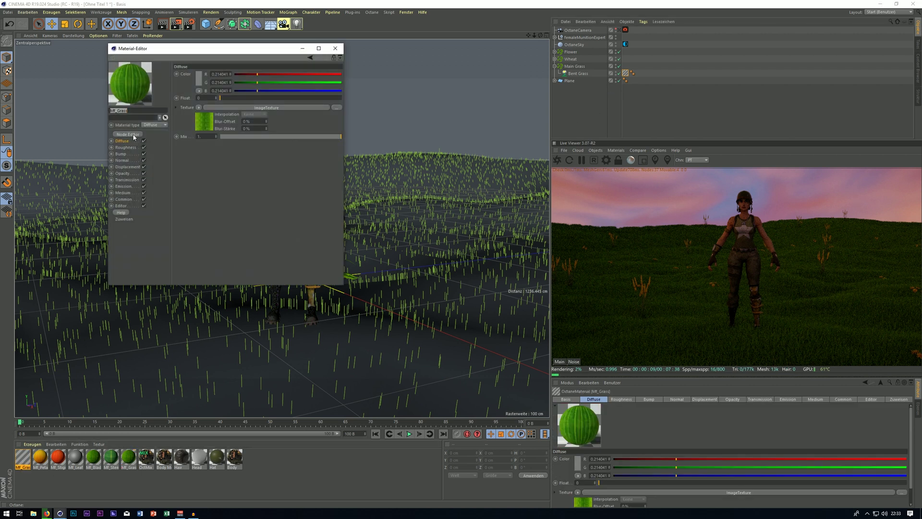
left_click(335, 48)
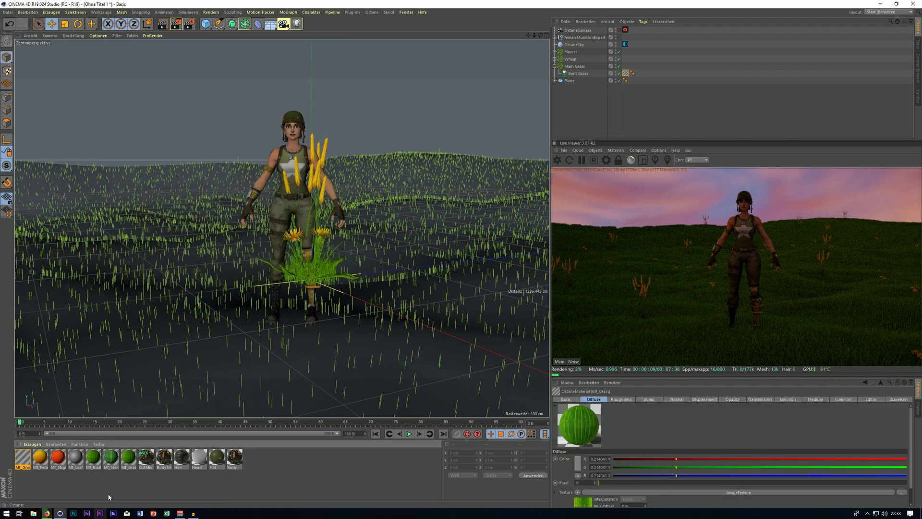
Remove the unused materials from the scene and open the converted Mf_Grass material in the Octane Node Editor.
left_click(541, 168)
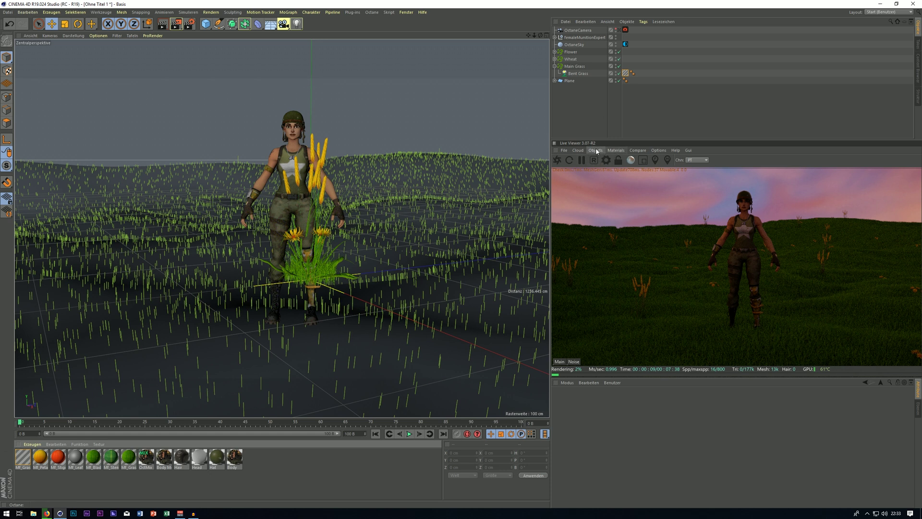
left_click(615, 151)
left_click(638, 228)
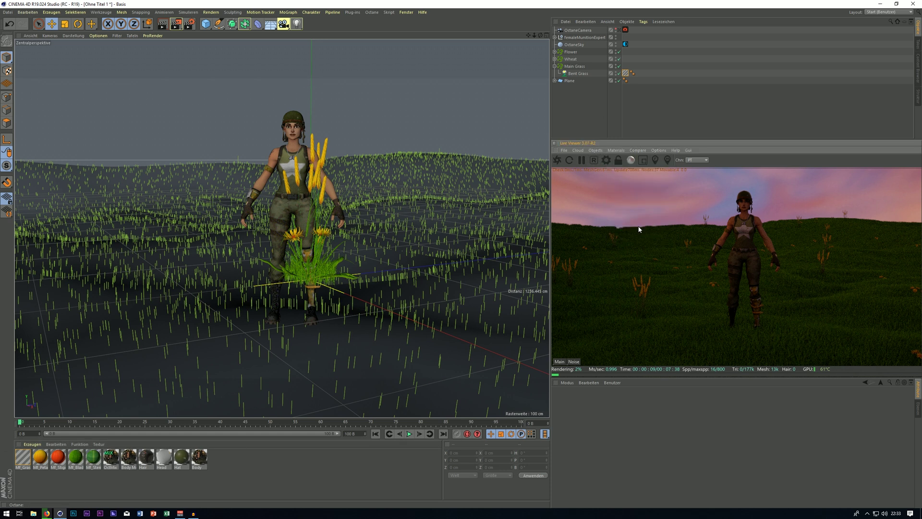
double_click(22, 457)
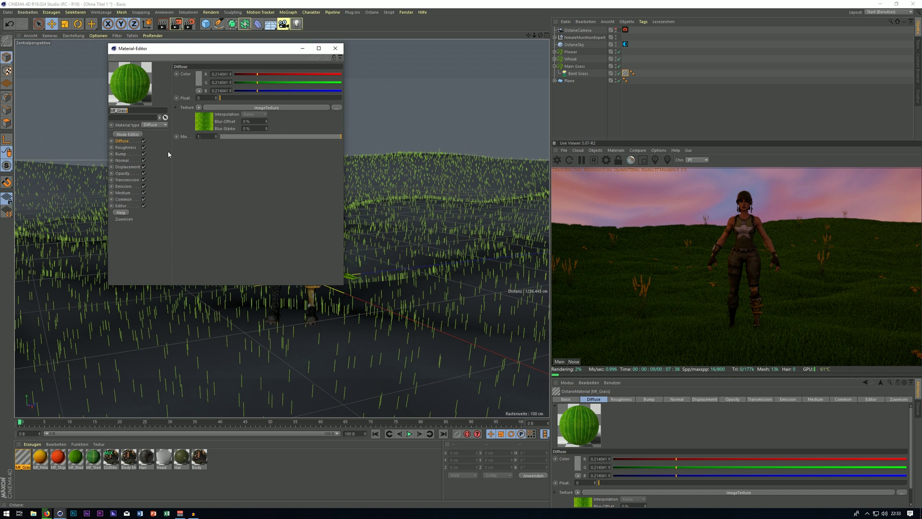
left_click(134, 135)
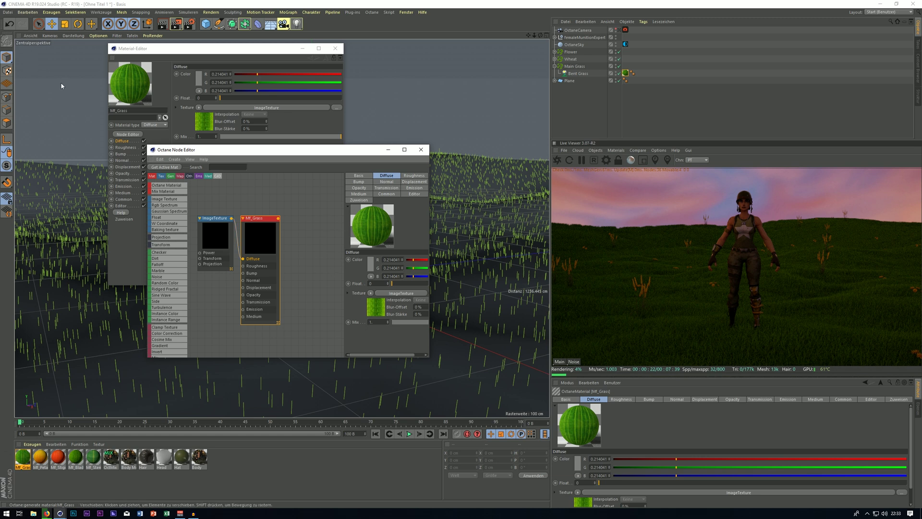
Save the project as Scene in a new folder named Tutorial inside the Cinema4d Projects folder.
key("ctrl+s")
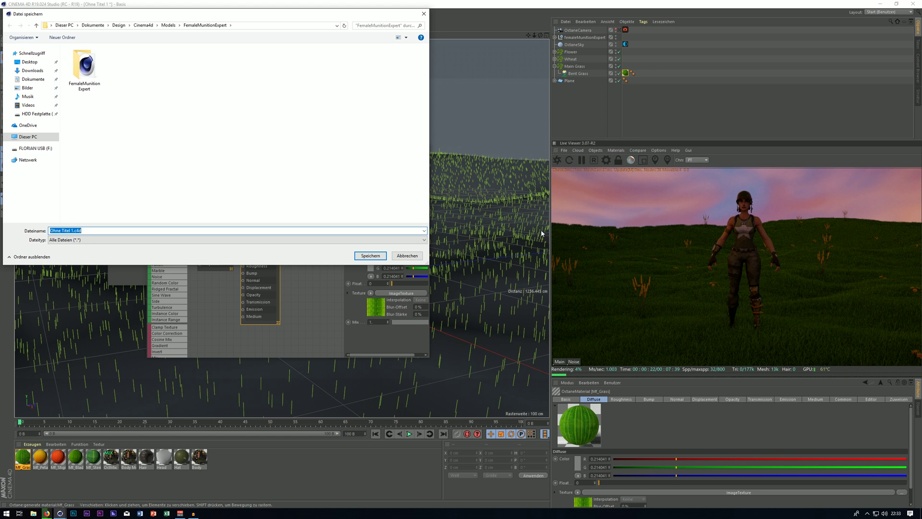
left_click(166, 26)
left_click(143, 26)
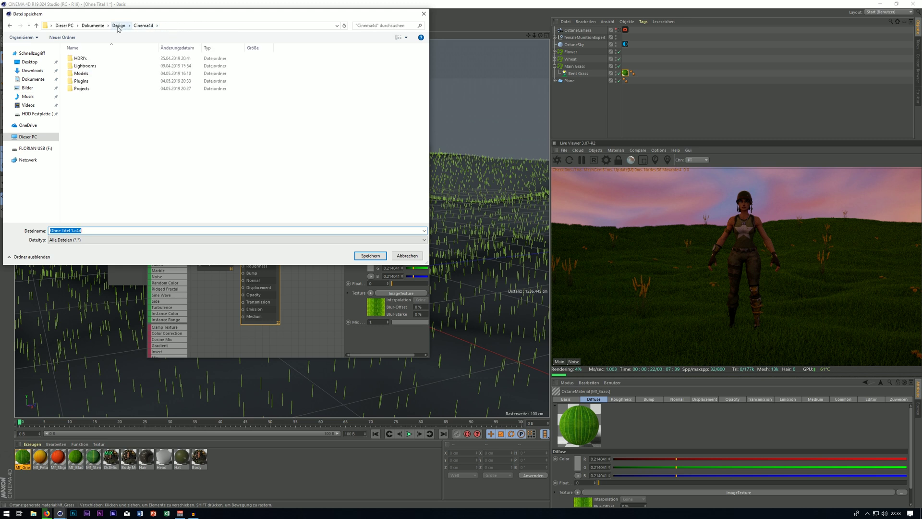
double_click(96, 89)
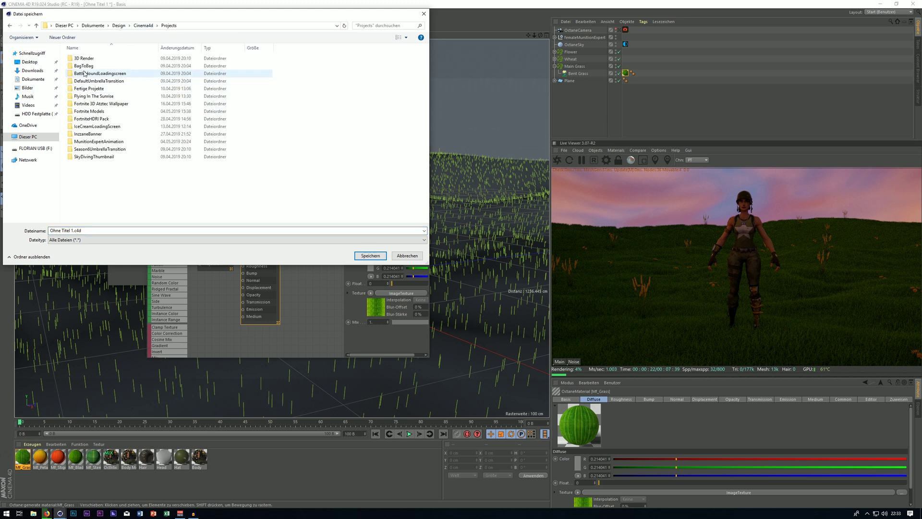
left_click(62, 37)
type("Tut")
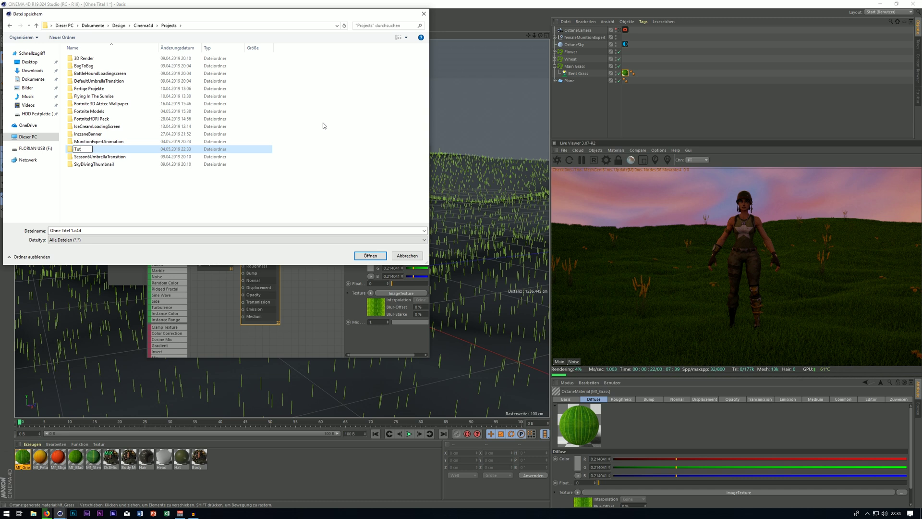
type("orial")
key("Return")
key("Return")
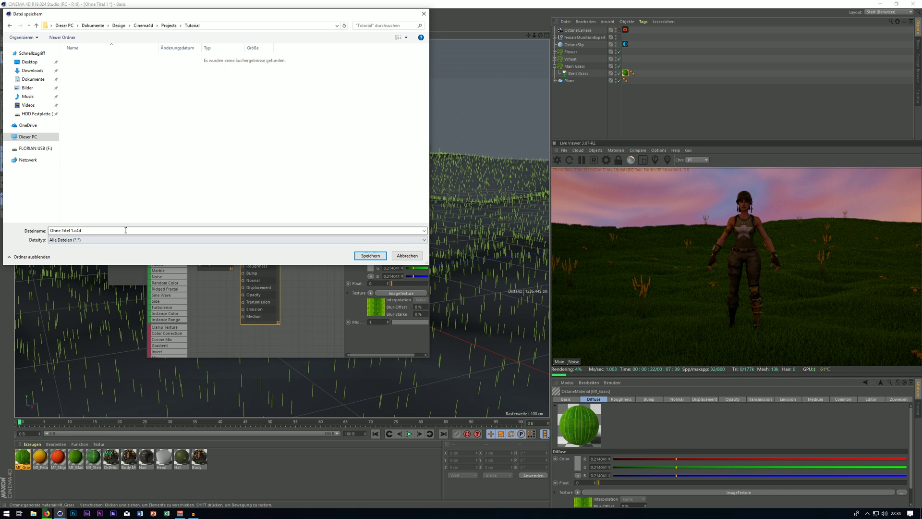
type("Scene")
key("Return")
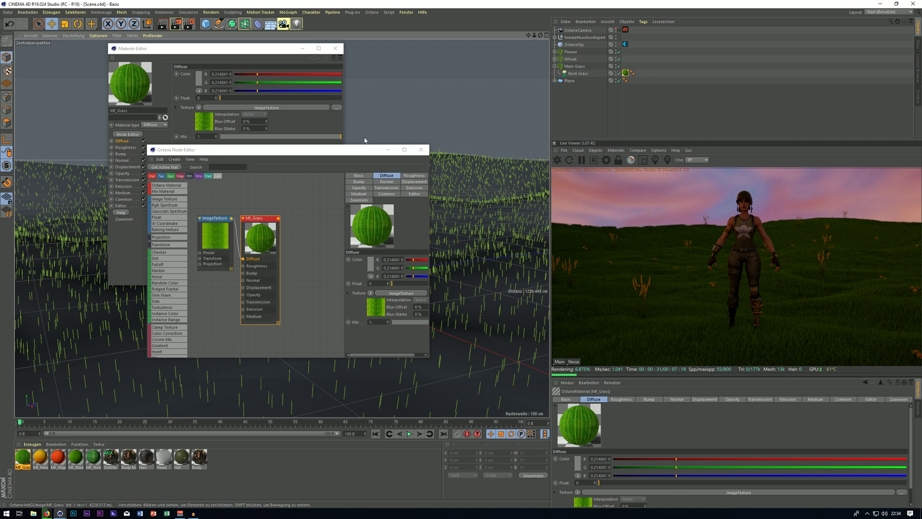
Set the distribution seed of the Wheat scatter object to 9992.
left_click(567, 59)
left_click(554, 60)
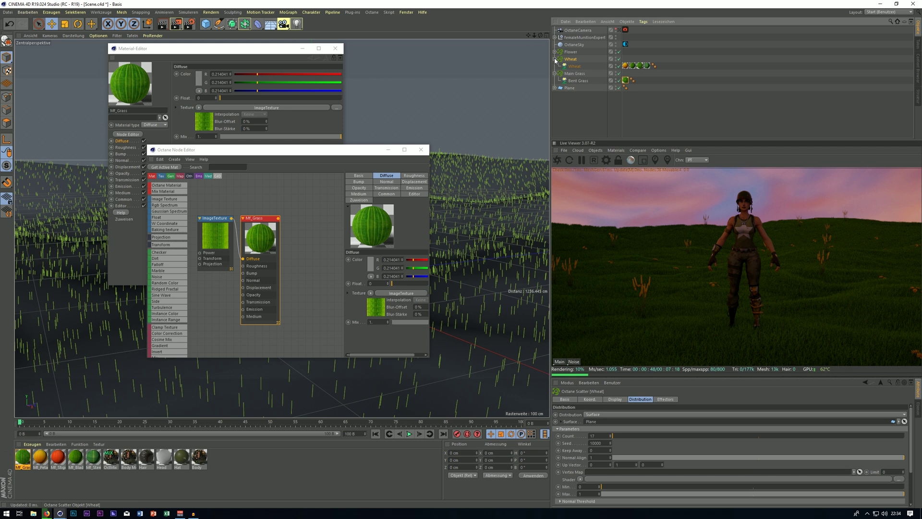
left_click(576, 68)
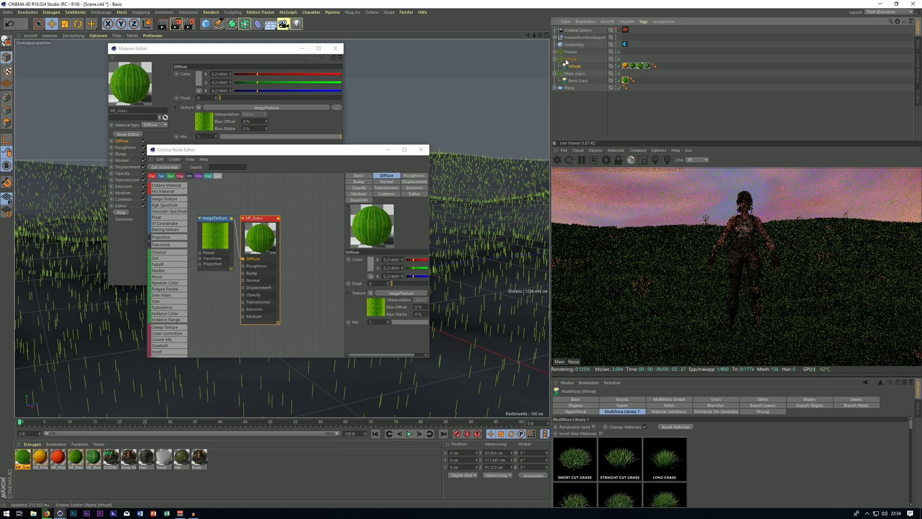
left_click(554, 59)
left_click(610, 444)
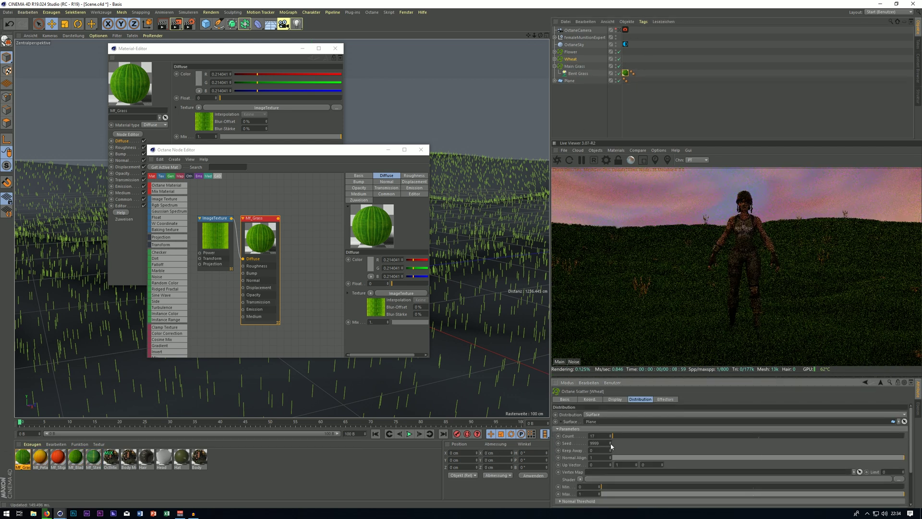
left_click(610, 444)
left_click(610, 444)
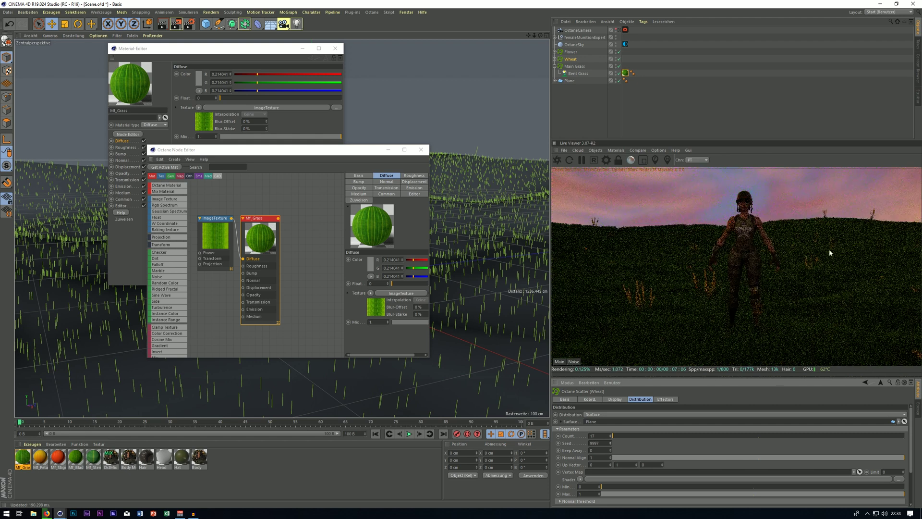
left_click(611, 445)
left_click(610, 444)
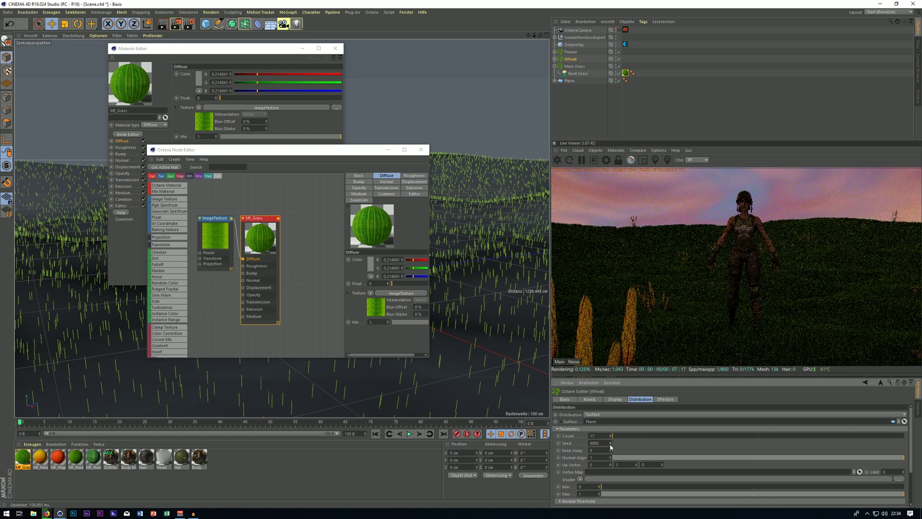
left_click(611, 445)
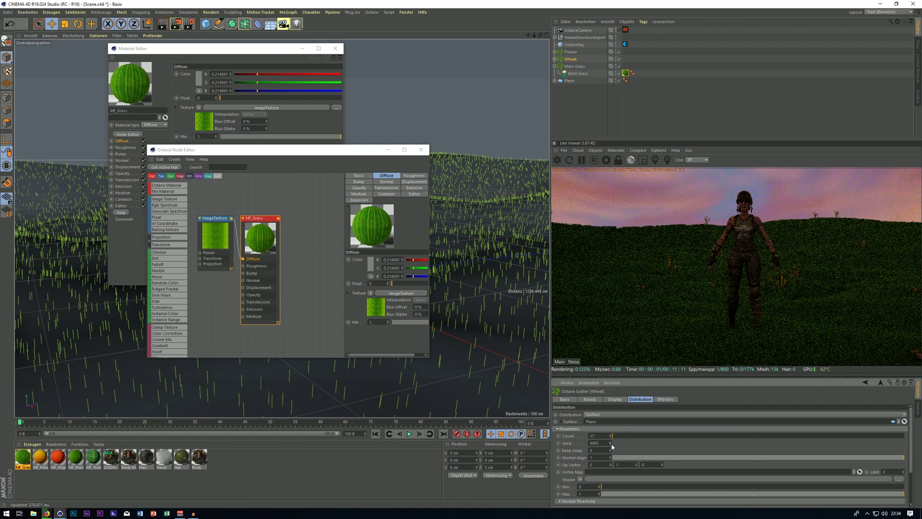
left_click(611, 445)
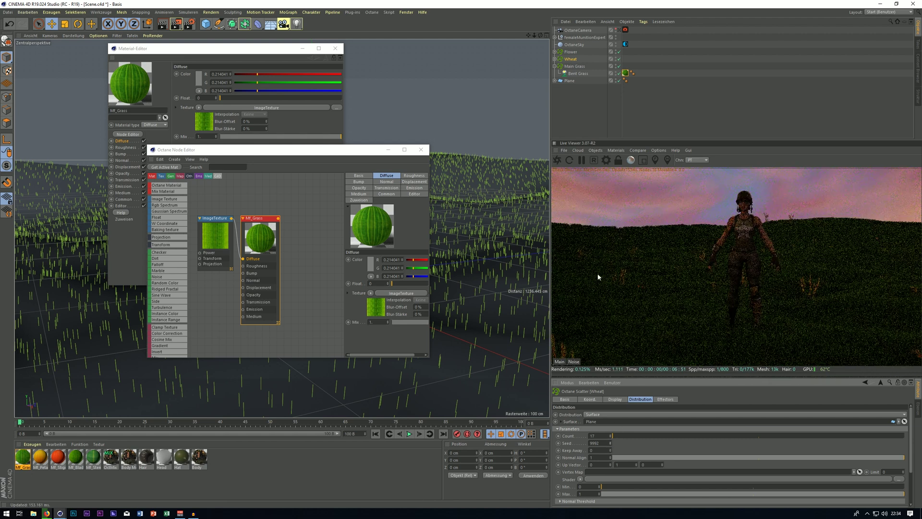
Space out the nodes and insert a Color Correction node between the ImageTexture and the Diffuse input of Mf_Grass.
left_click(301, 216)
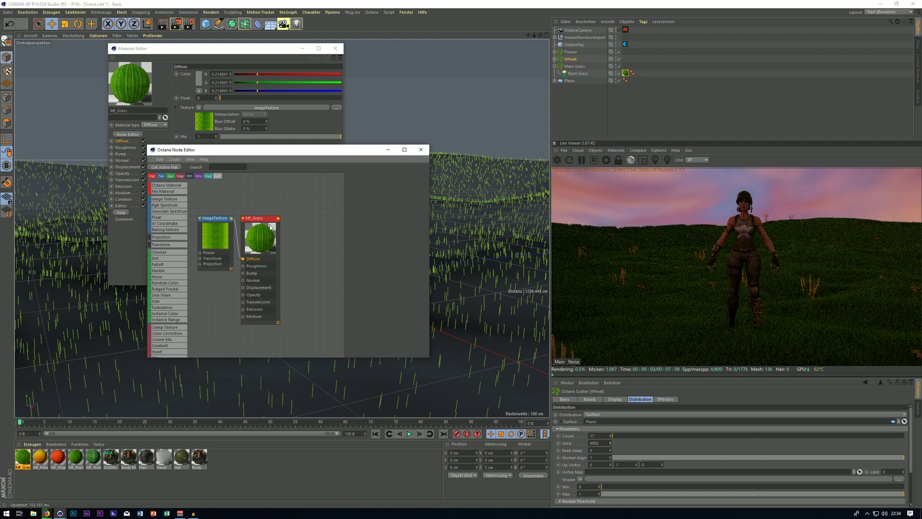
left_click_drag(261, 219, 300, 209)
left_click(218, 237)
left_click_drag(286, 252, 267, 245)
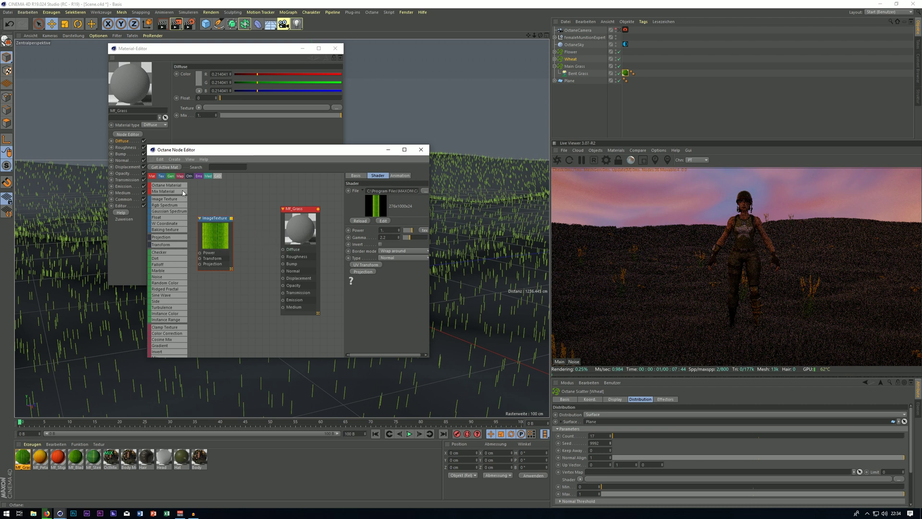
left_click(217, 167)
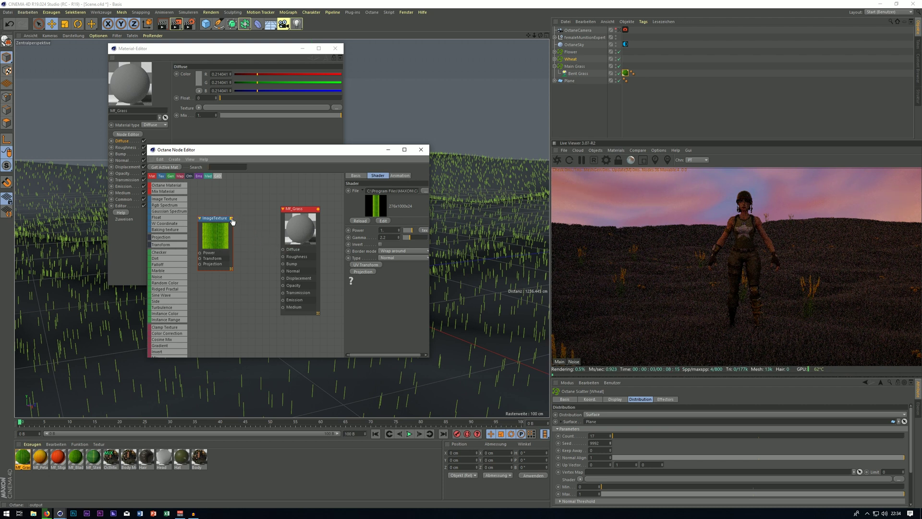
left_click_drag(232, 219, 284, 250)
left_click_drag(240, 227, 284, 250)
type("colo")
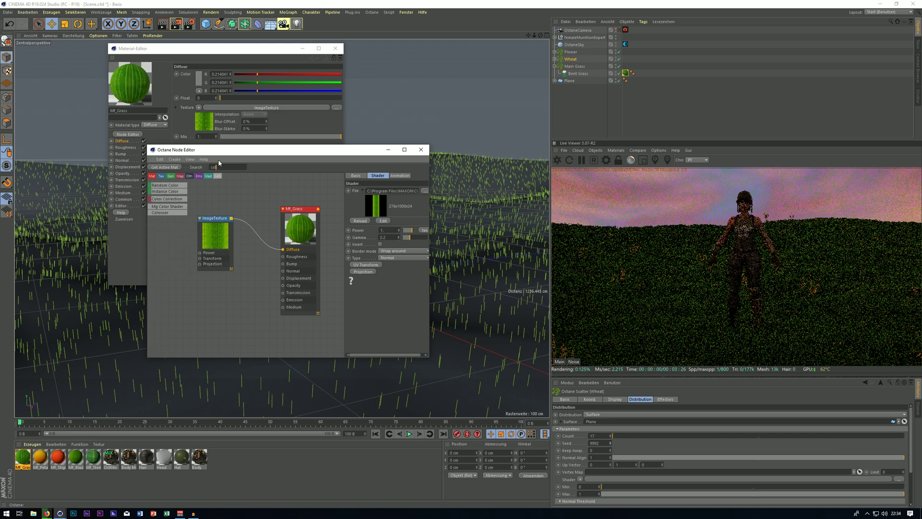
left_click_drag(178, 202, 256, 237)
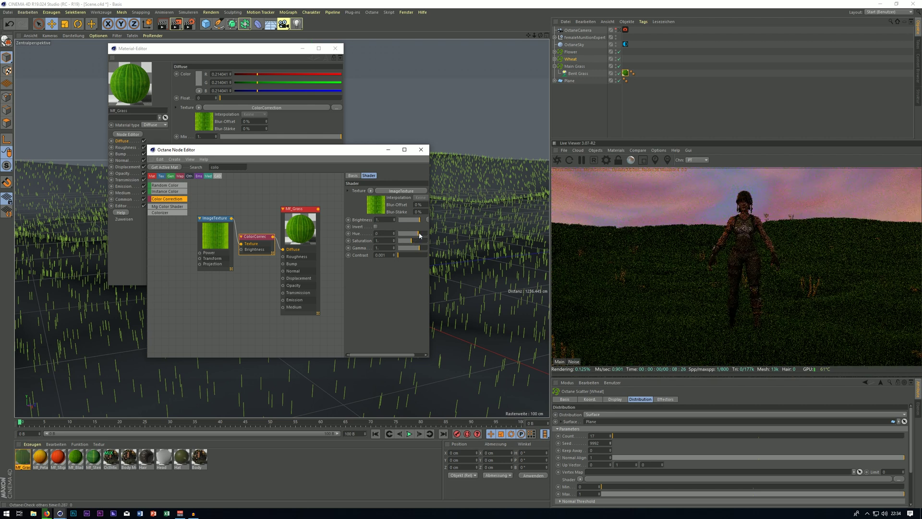
Set the color correction's hue to about -0.05, saturation to 1.2 and gamma to 1.2, and close both material editor windows.
left_click_drag(417, 235, 417, 234)
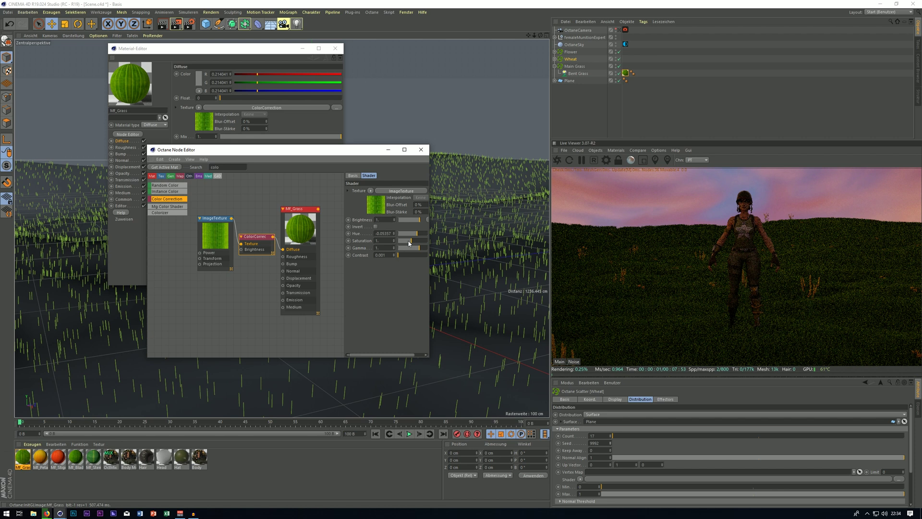
left_click_drag(411, 241, 413, 241)
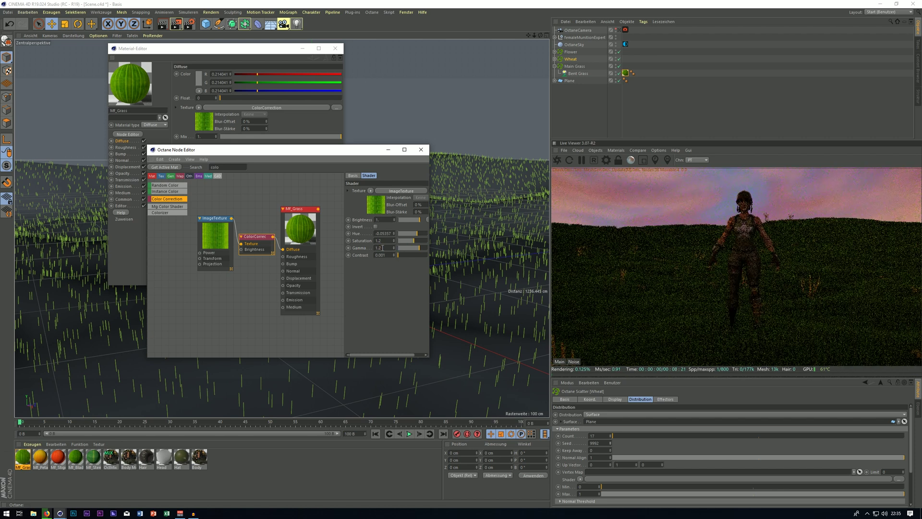
type(".2")
key("Return")
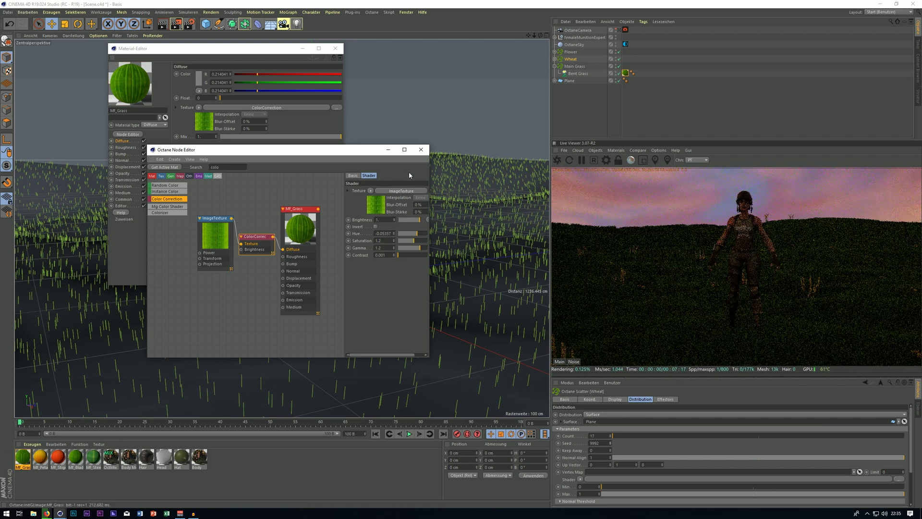
left_click(420, 151)
left_click(335, 48)
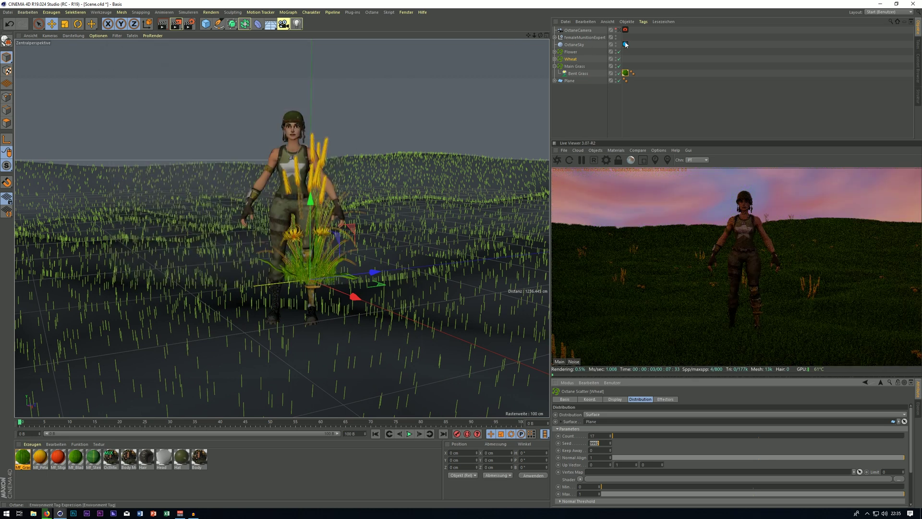
Set the power of the OctaneSky environment tag to 3.
left_click(555, 66)
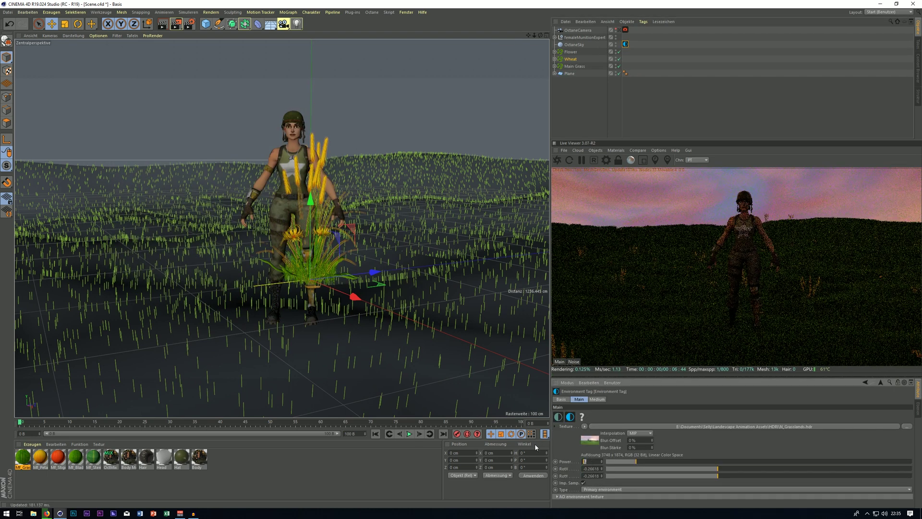
type("4")
key("Return")
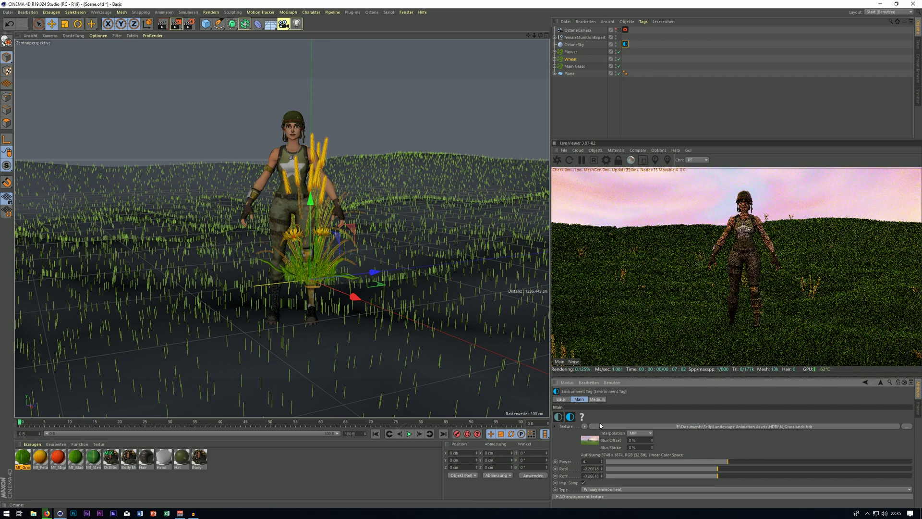
type("3")
key("Return")
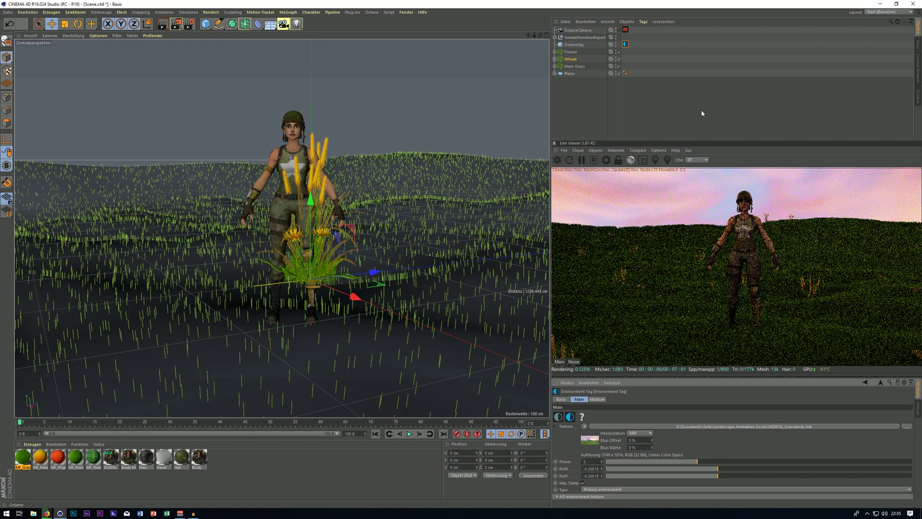
left_click(724, 98)
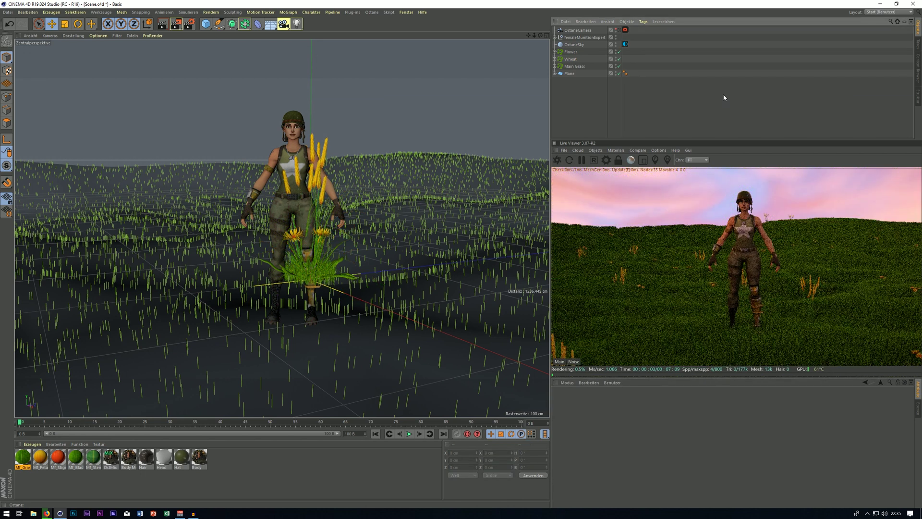
Load the Bush model from the content library into the scene and return to the object list.
left_click(918, 68)
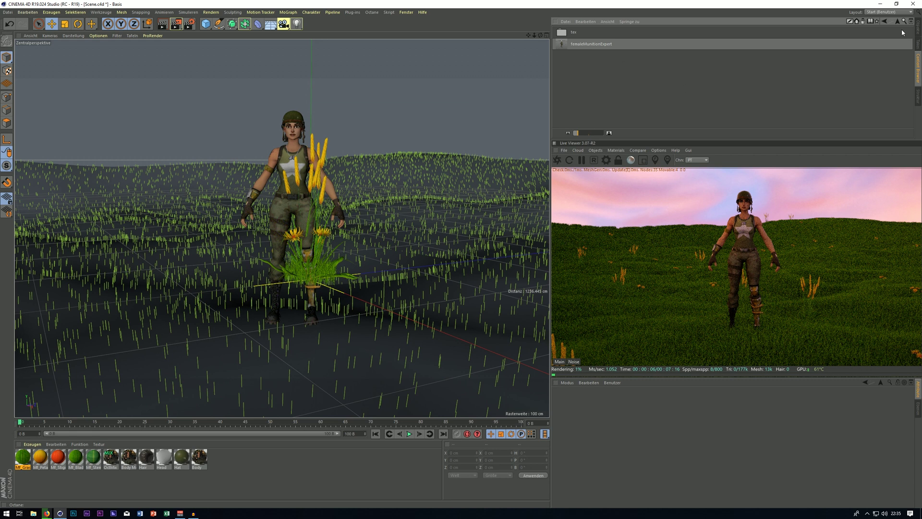
left_click(897, 22)
double_click(574, 32)
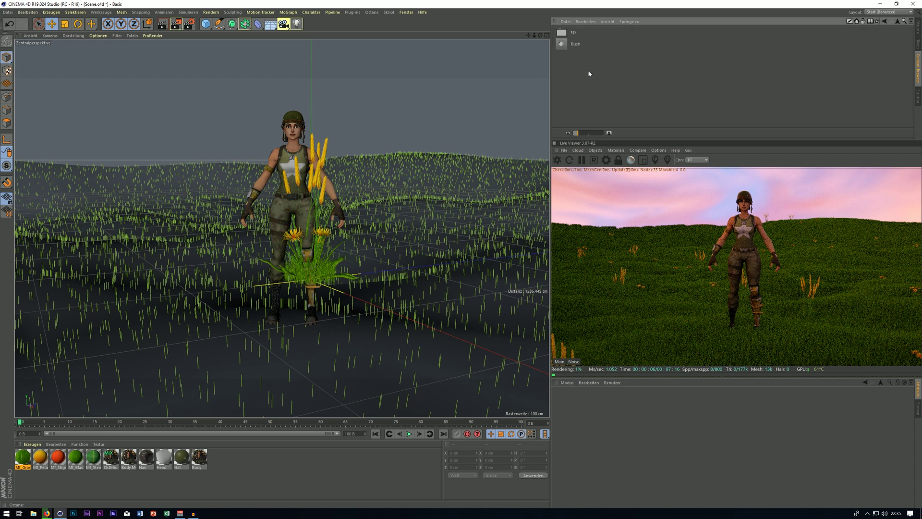
double_click(577, 43)
left_click(916, 35)
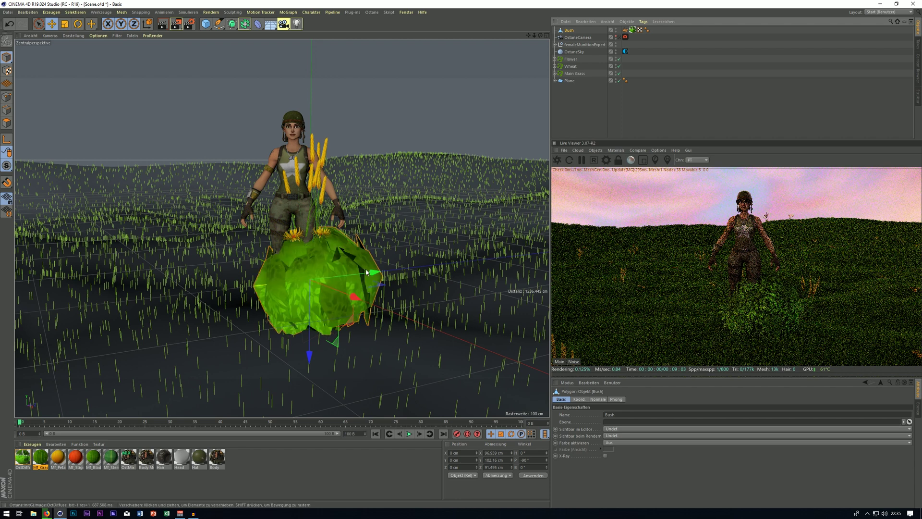
Move the bush beside and behind the character, to about X -152 cm and Z 347 cm.
left_click_drag(339, 294, 436, 257)
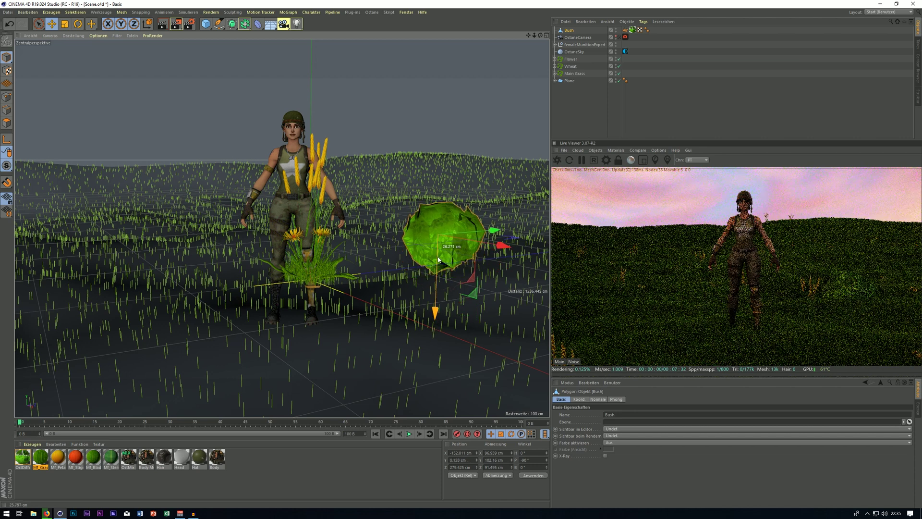
left_click_drag(486, 232, 550, 195)
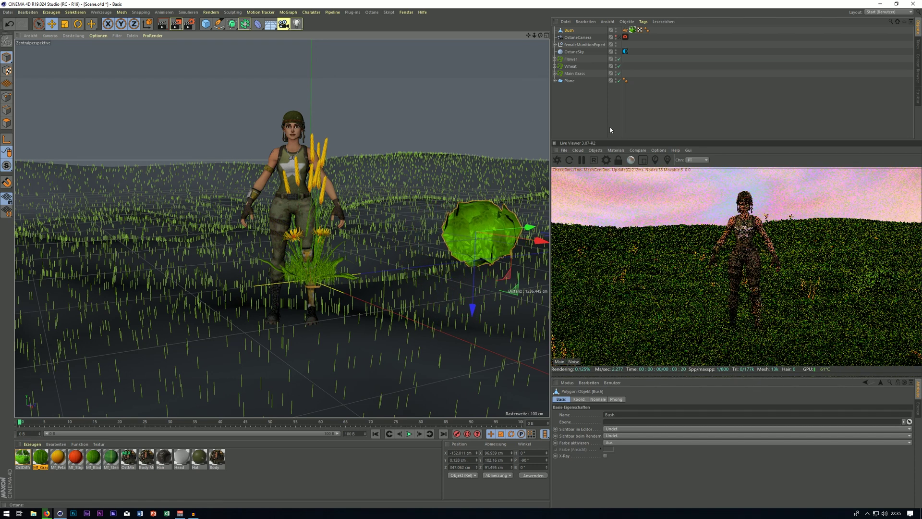
left_click(660, 94)
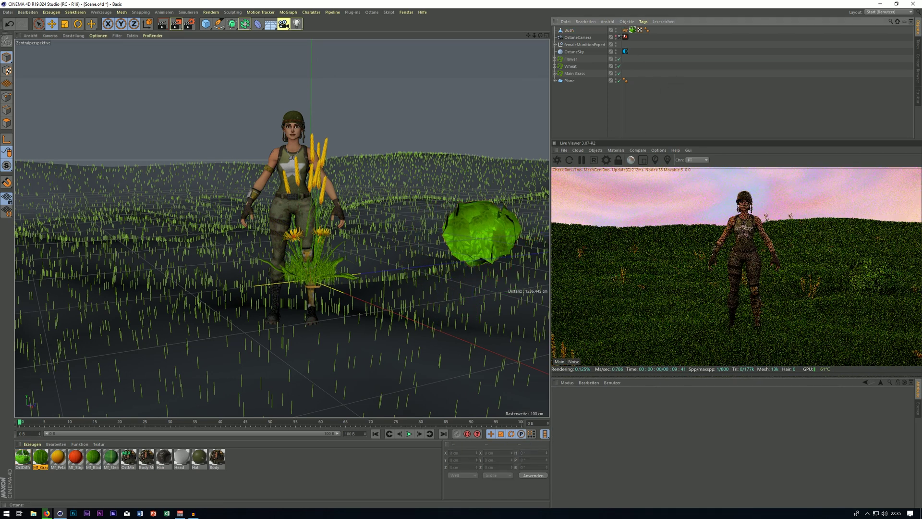
Duplicate the bush and place the copy on the terrain far behind the character at about X -1108 cm, Y 3 cm, Z 347 cm.
left_click_drag(534, 35, 533, 82)
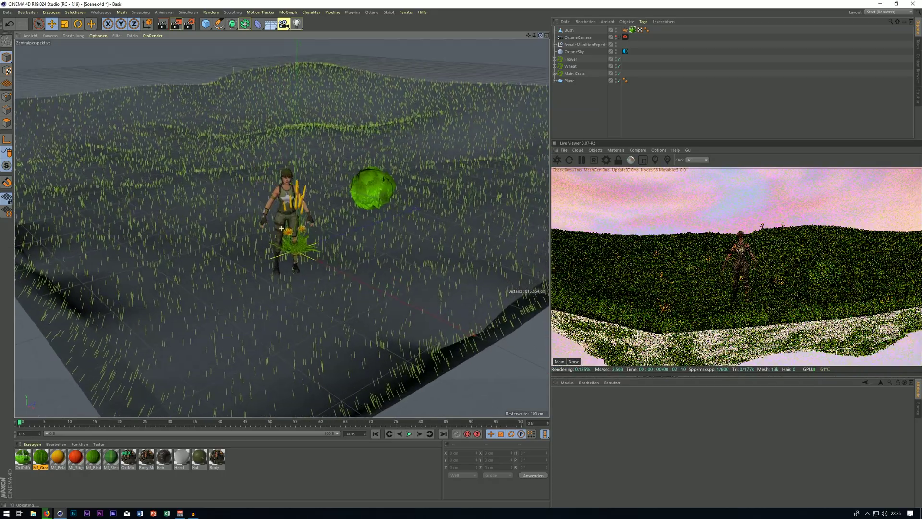
mouse_move(282, 229)
left_mouse_down("alt")
mouse_move(281, 238)
mouse_move(282, 209)
mouse_move(281, 243)
left_mouse_up("alt")
left_click(569, 30)
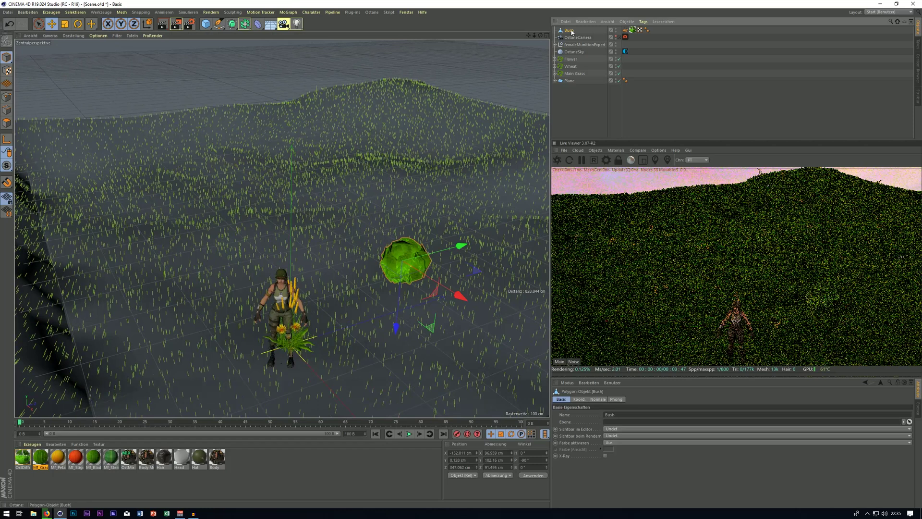
key("ctrl+c")
key("ctrl+v")
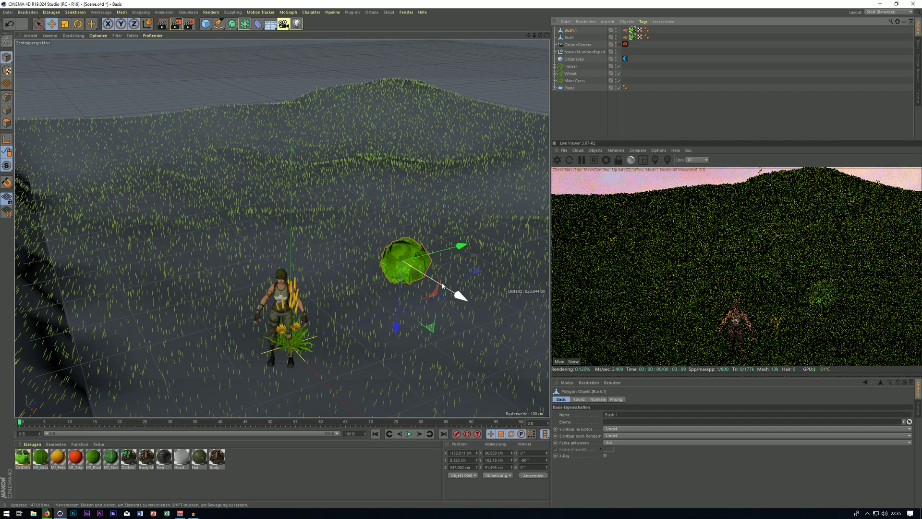
left_click_drag(458, 295, 257, 159)
left_click_drag(231, 227, 231, 234)
Duplicate the bush copy and place the second copy on the distant hill at about X -1108 cm, Y 21 cm, Z 1150 cm.
key("ctrl+c")
key("ctrl+v")
left_click_drag(300, 148, 460, 115)
left_click_drag(404, 161, 403, 151)
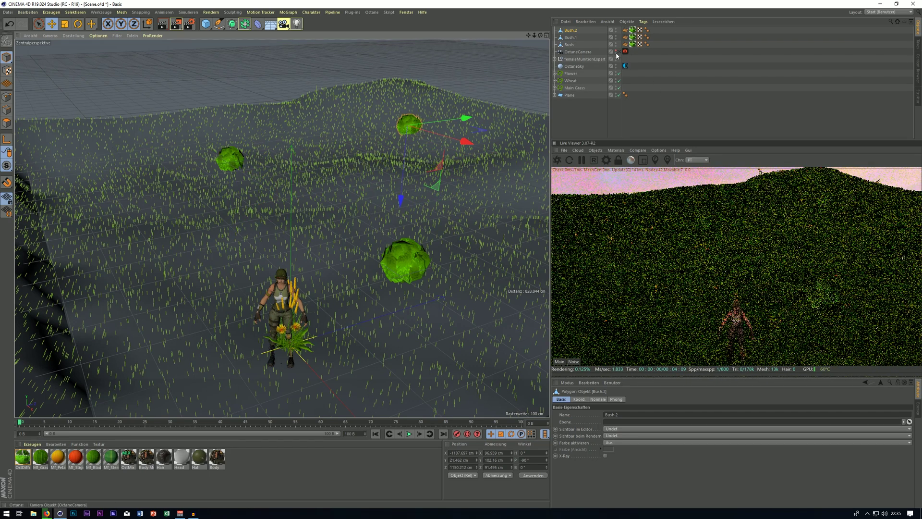
Reframe the character through the OctaneCamera and move Bush.1 to about X -1196 cm and Z 464 cm.
left_click(619, 52)
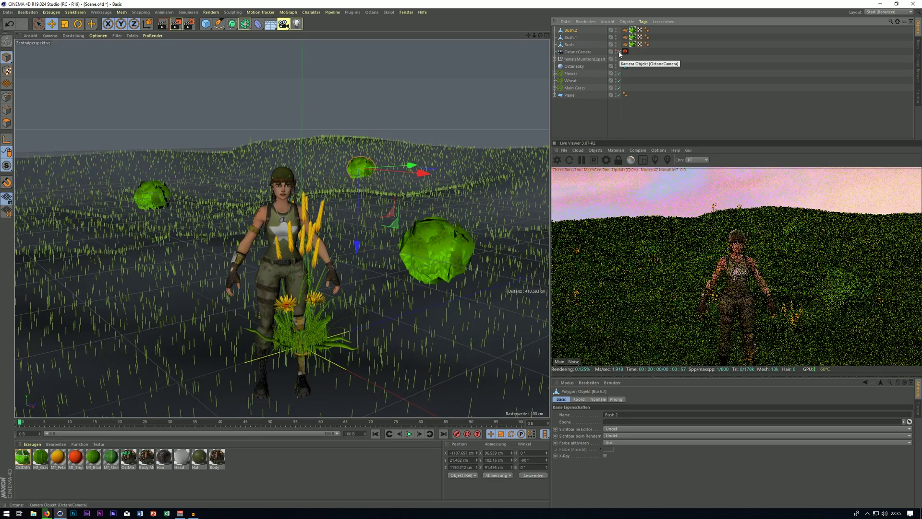
mouse_move(540, 35)
left_mouse_down()
mouse_move(546, 30)
mouse_move(534, 40)
left_mouse_up()
left_click(391, 248)
left_click_drag(438, 245, 546, 237)
left_click(70, 220)
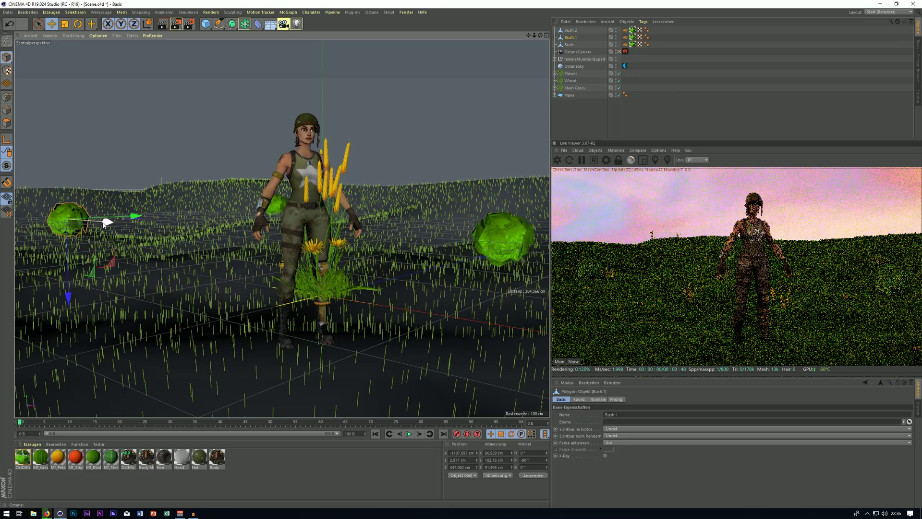
left_click_drag(107, 222, 131, 222)
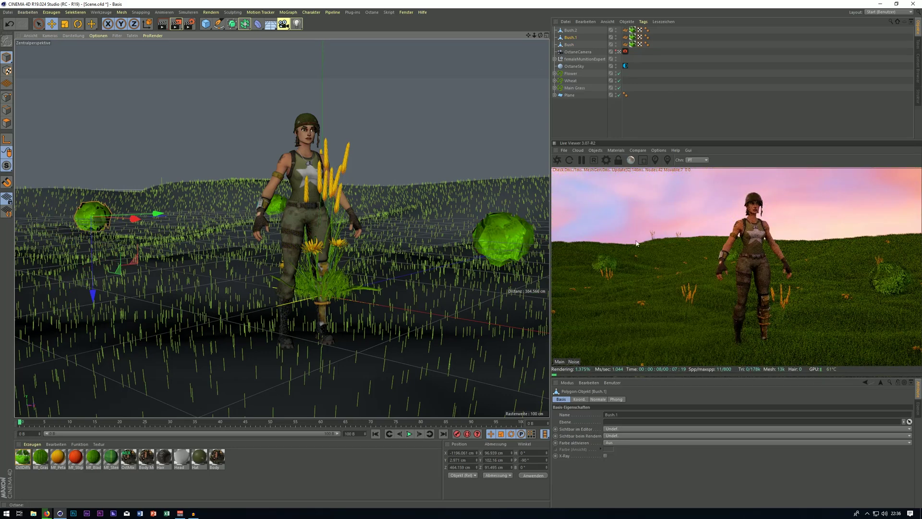
Rotate the original bush and Bush.1 freehand so each shows a different side to the camera.
left_click(503, 239)
key("r")
left_click_drag(476, 221, 510, 274)
left_click(91, 216)
left_click_drag(53, 197, 160, 283)
Move Bush.2 out from behind the character onto the hill, to about X -1503 cm, Y 94 cm, Z 1150 cm.
left_click(277, 205)
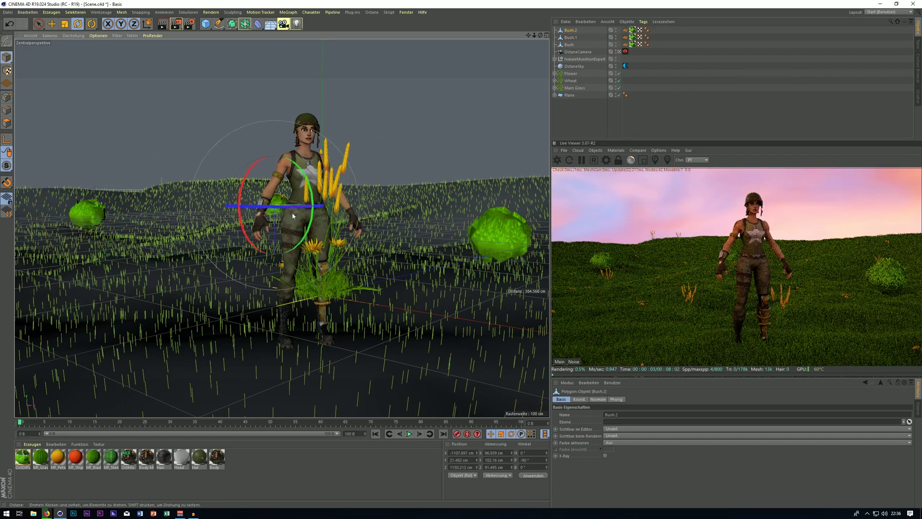
key("e")
left_click_drag(293, 216, 258, 196)
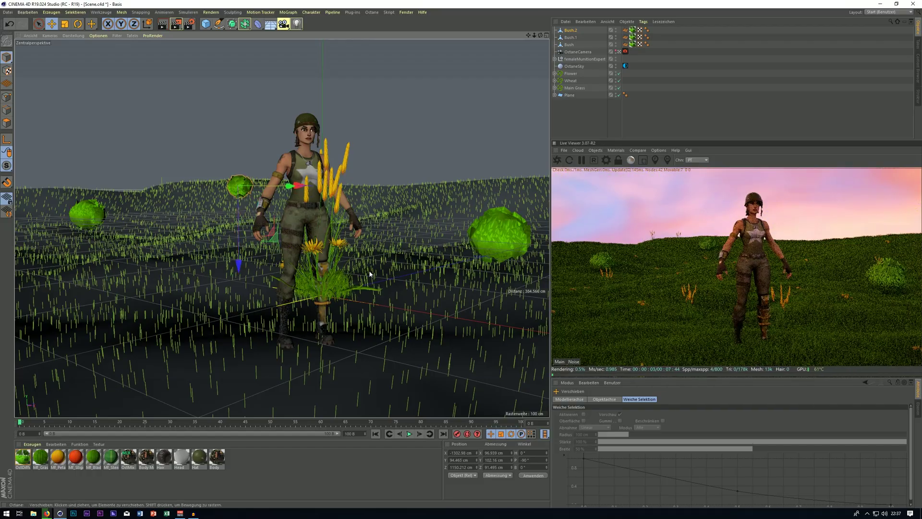
Lower Bush.2 to about Y 83 cm, Bush.1 to about Y -2 cm and Bush to about Y -7 cm.
left_click_drag(238, 265, 239, 268)
left_click(87, 215)
left_click_drag(126, 140, 125, 142)
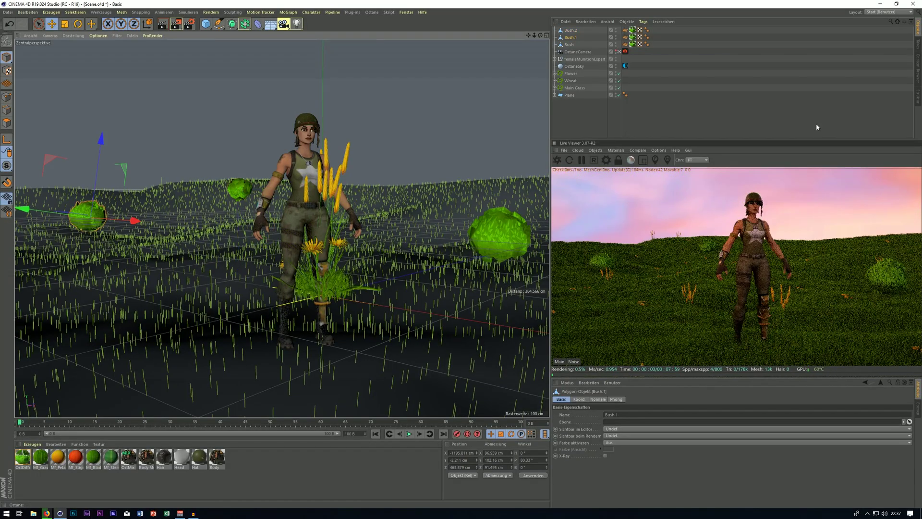
left_click(500, 235)
left_click_drag(500, 156, 499, 159)
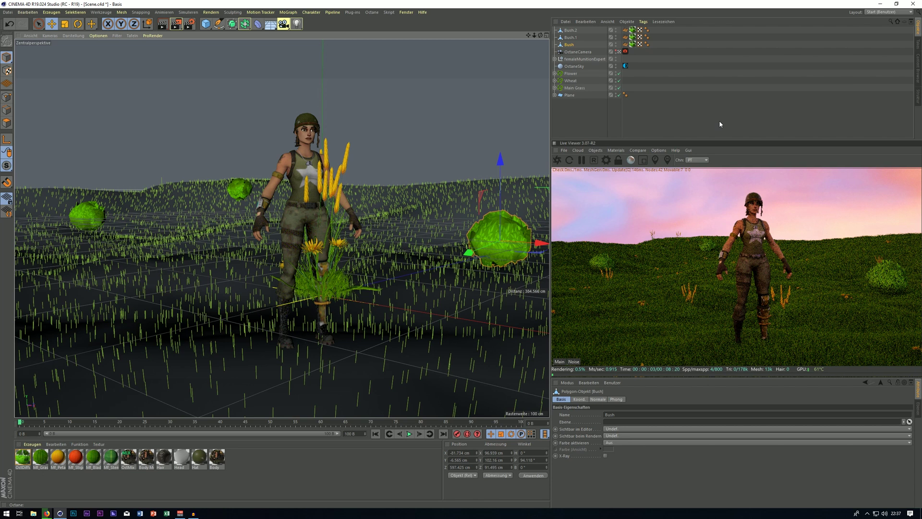
Load the Small Tree model from the Fortnite model library into the scene.
left_click(917, 67)
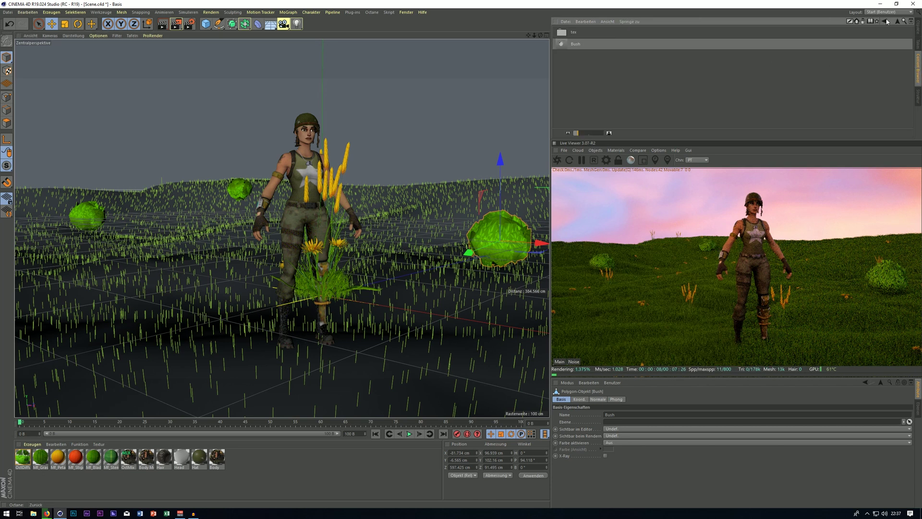
left_click(897, 22)
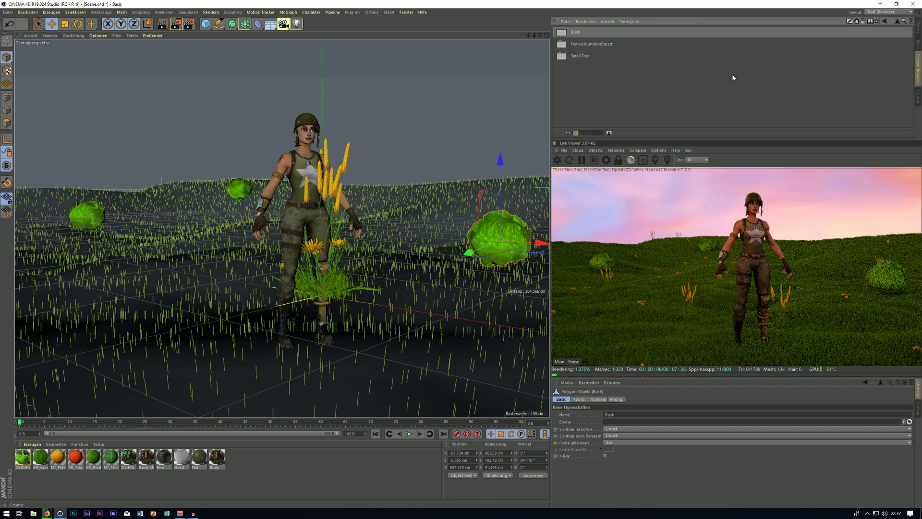
double_click(580, 56)
double_click(580, 45)
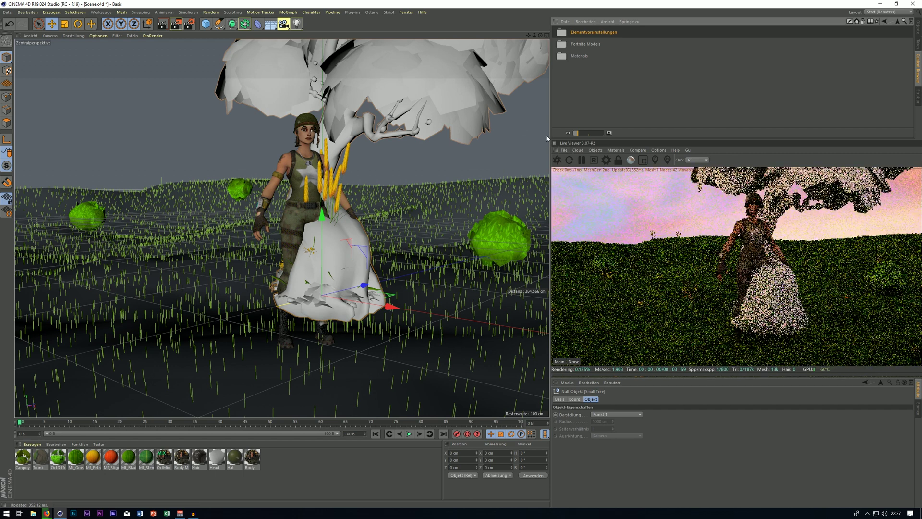
Group Bush.2, Bush.1 and Bush under one null and rename it Bushes.
left_click(918, 32)
left_click(571, 37)
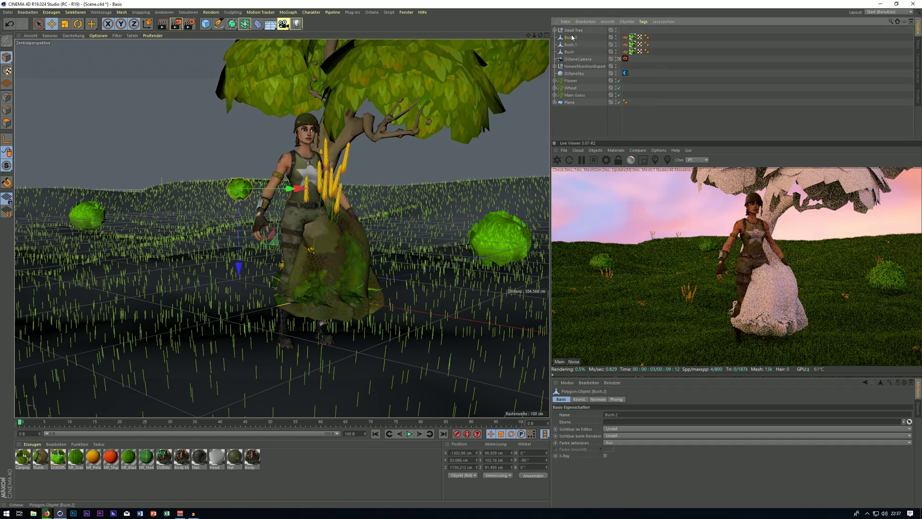
left_click(569, 52, "shift")
key("alt+g")
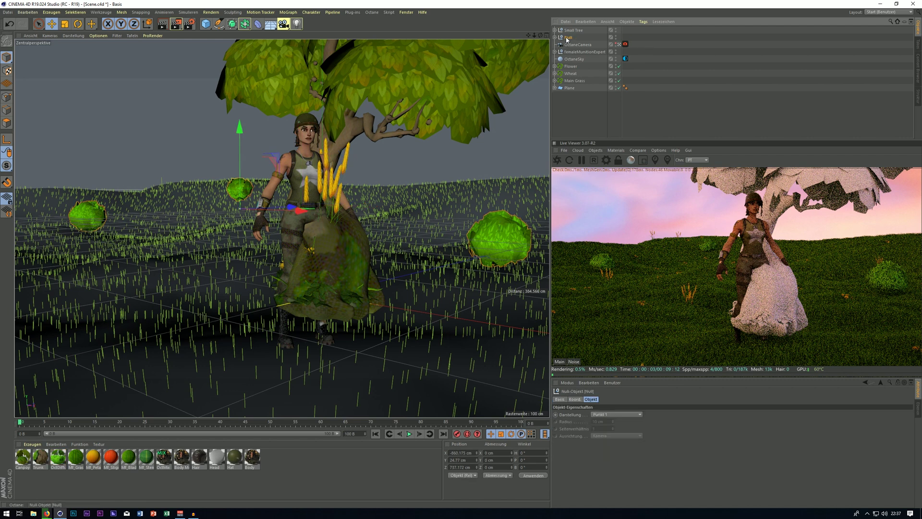
double_click(568, 37)
type("Bushes")
key("Return")
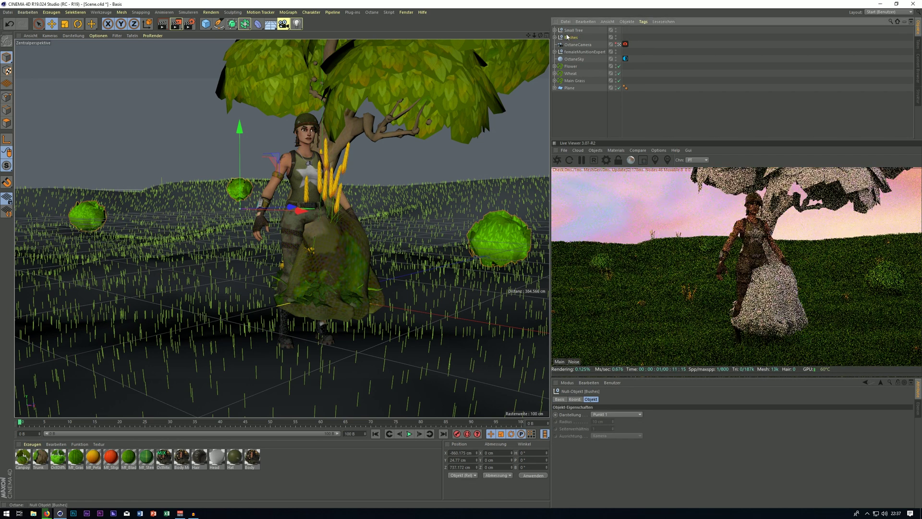
Order Small Tree and Bushes below OctaneSky in the object hierarchy and lower the tree to about Y -31 cm.
left_click_drag(571, 37, 578, 55)
left_click(557, 160)
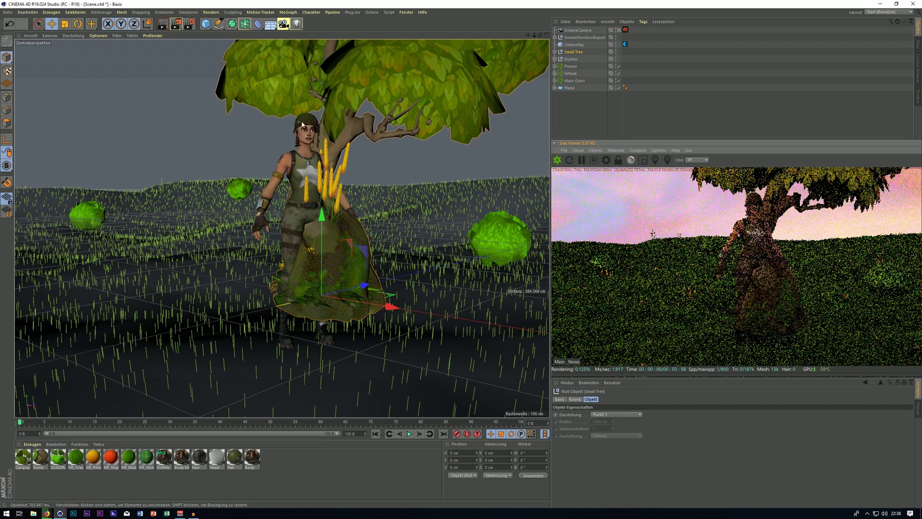
left_click_drag(322, 215, 322, 258)
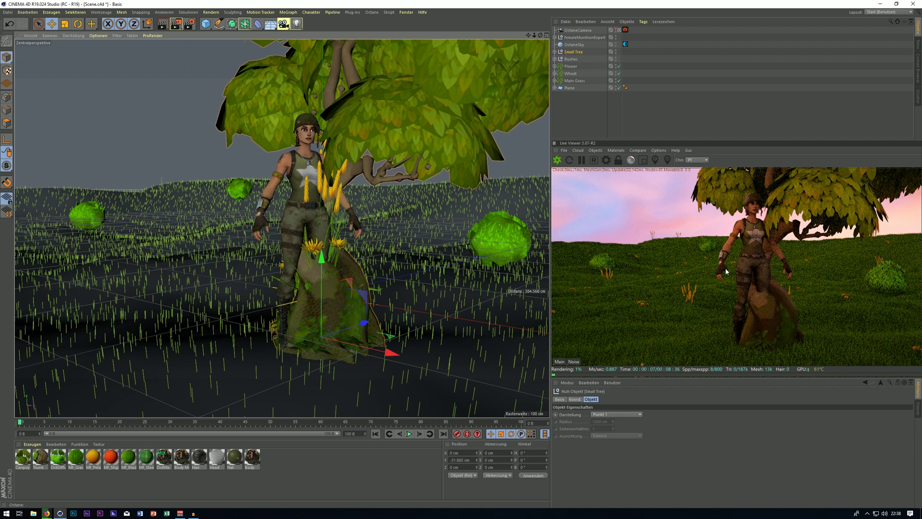
Open the Canpoy material in the Octane Node Editor and pause the live render.
left_click(22, 457)
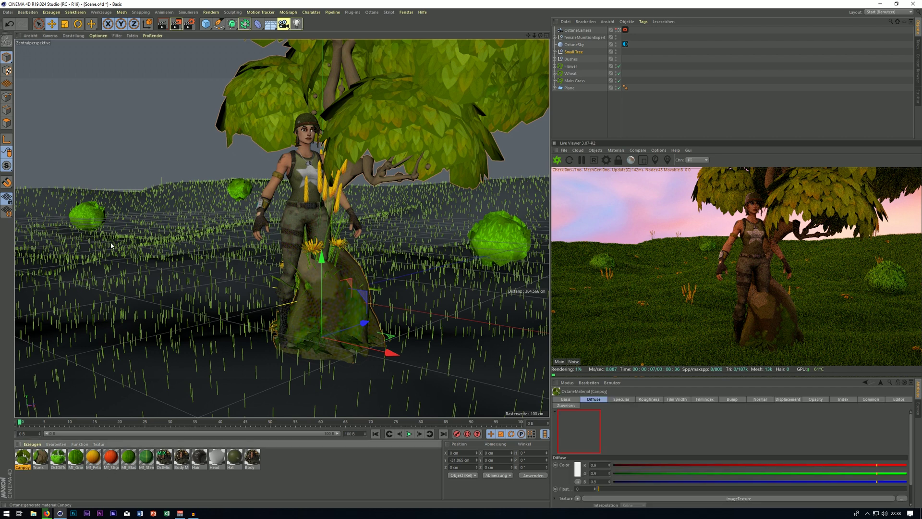
double_click(22, 457)
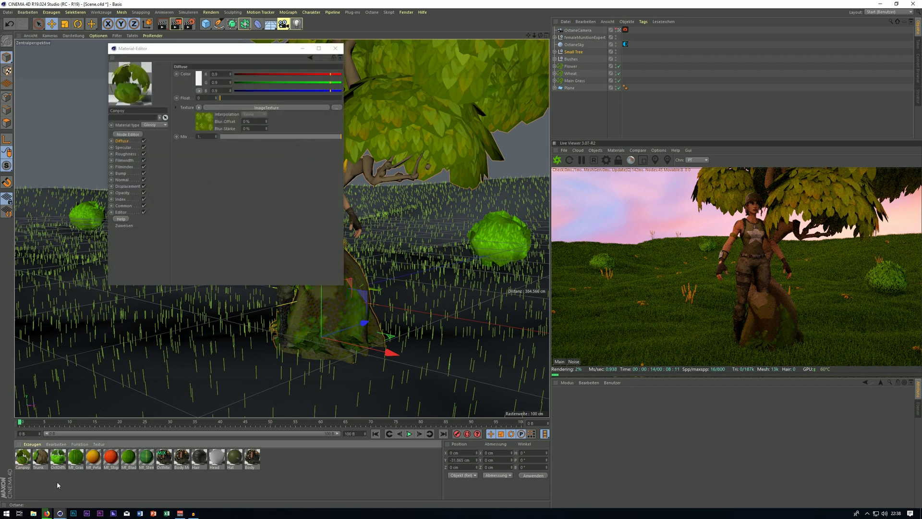
left_click(127, 134)
left_click_drag(426, 345, 632, 513)
middle_click_drag(426, 121, 468, 190)
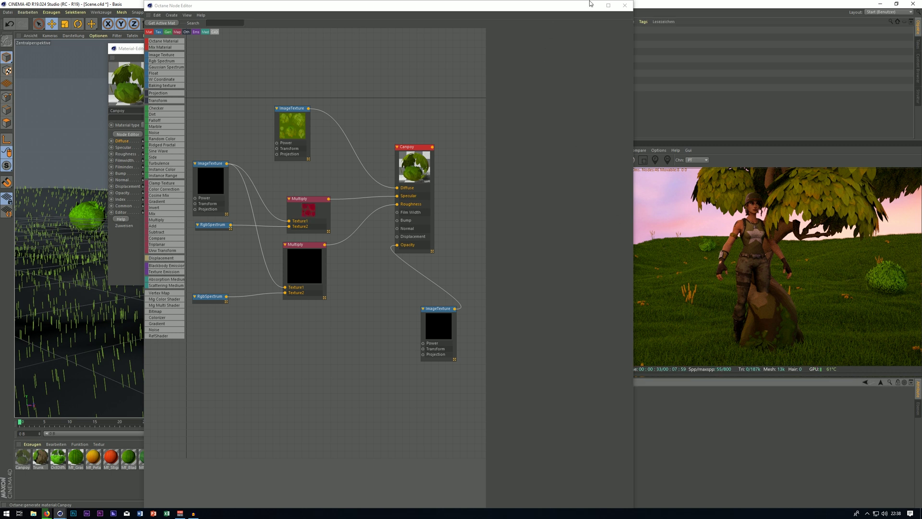
left_click(591, 6)
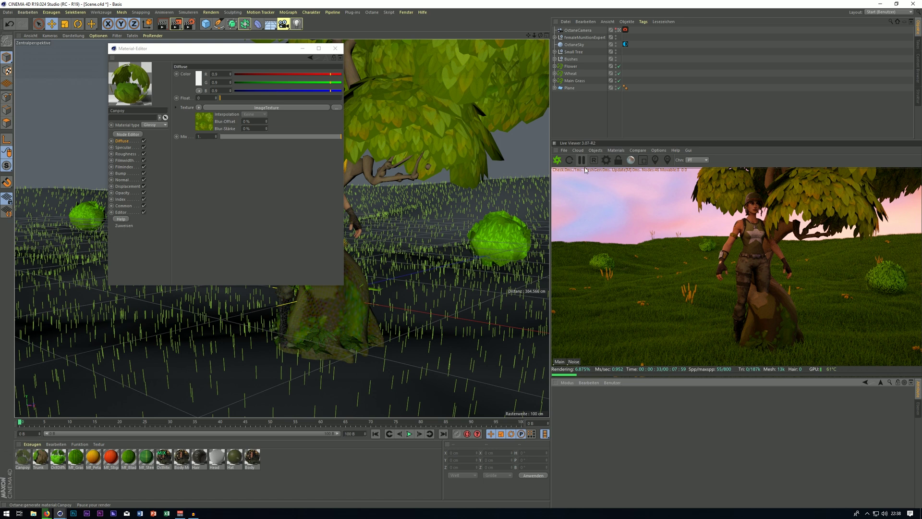
left_click(582, 162)
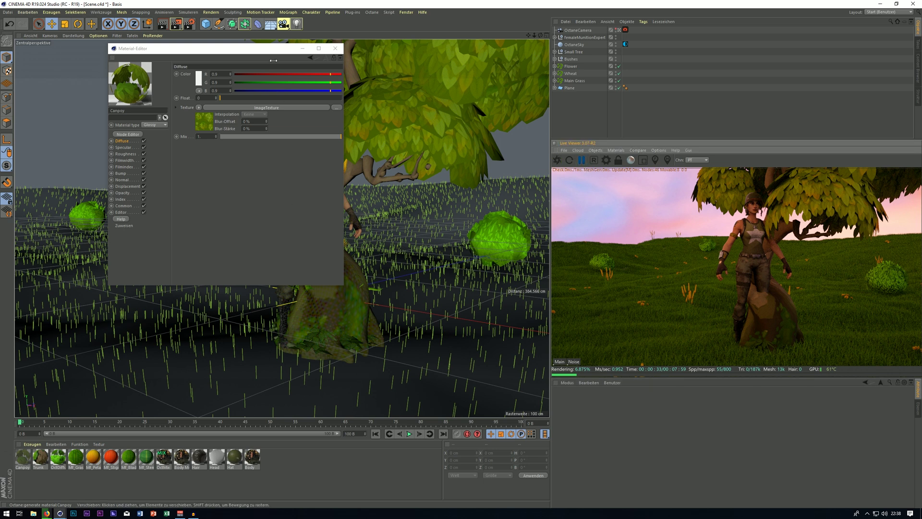
left_click(129, 134)
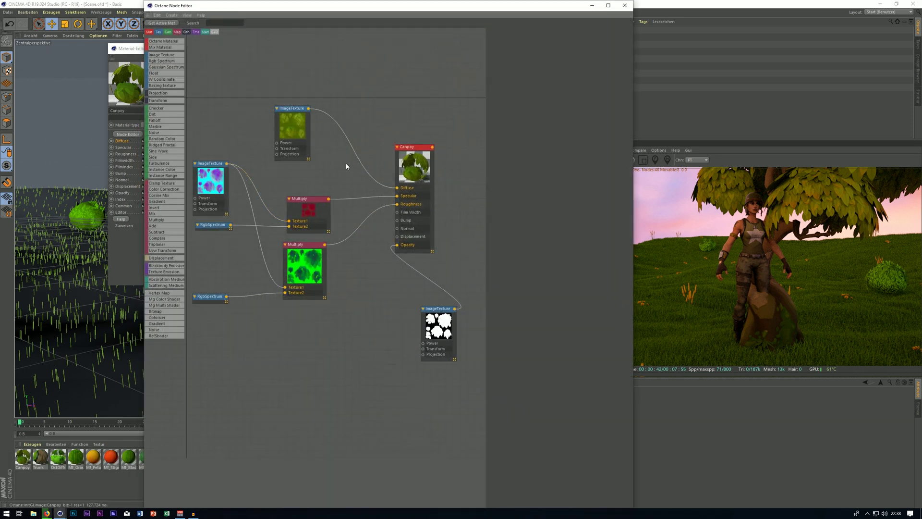
Auto-arrange all nodes of the Canpoy material.
left_click_drag(458, 63, 212, 306)
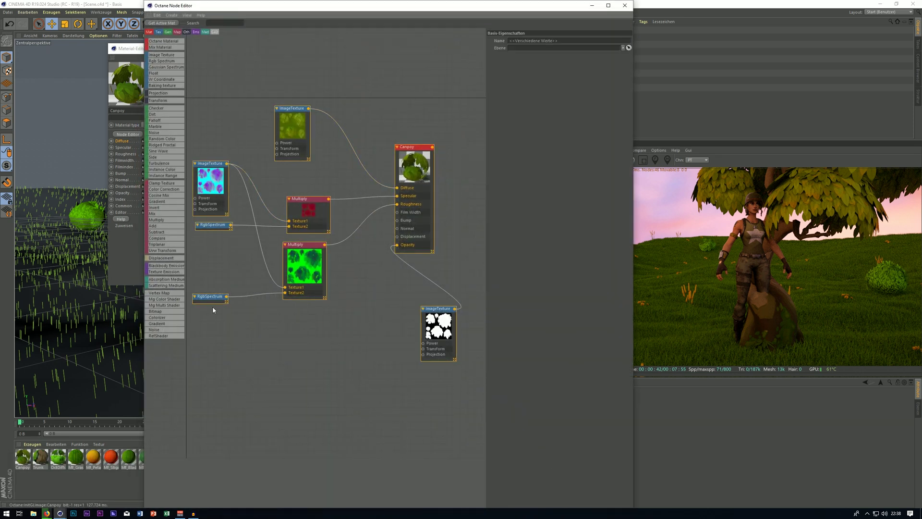
left_click(188, 16)
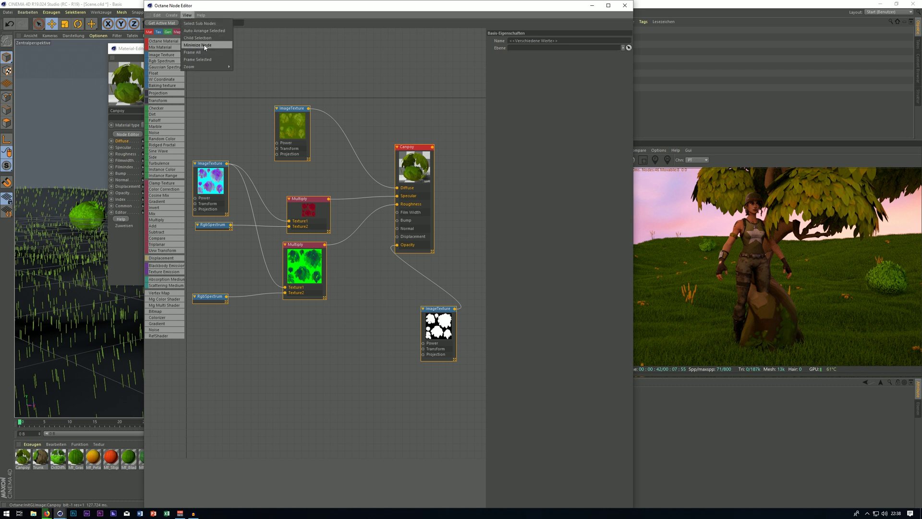
left_click(213, 36)
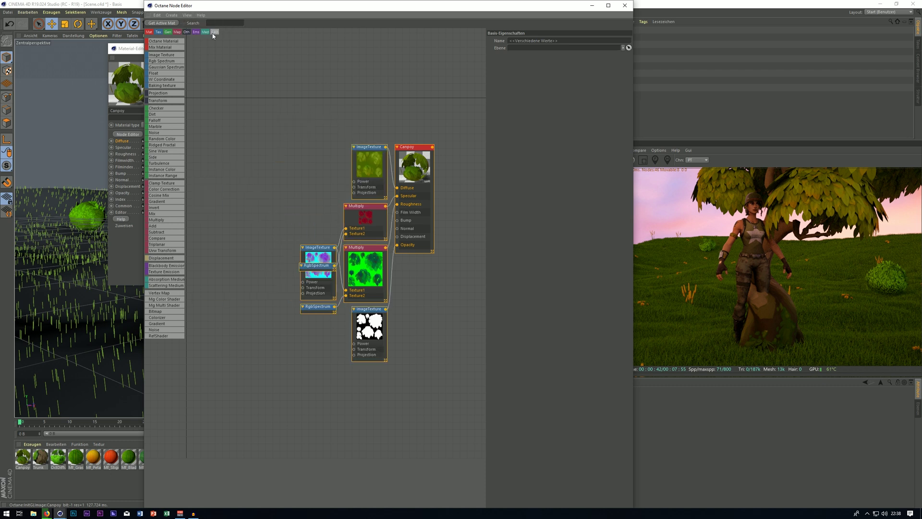
left_click(429, 288)
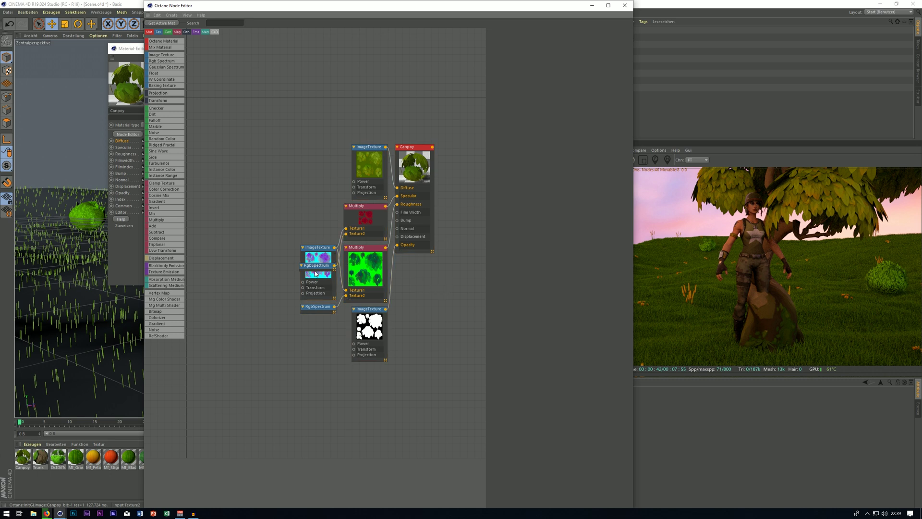
Insert a Color Correction node between the leaf ImageTexture and the Diffuse input, with saturation about 1.1 and hue 0.
left_click(369, 185)
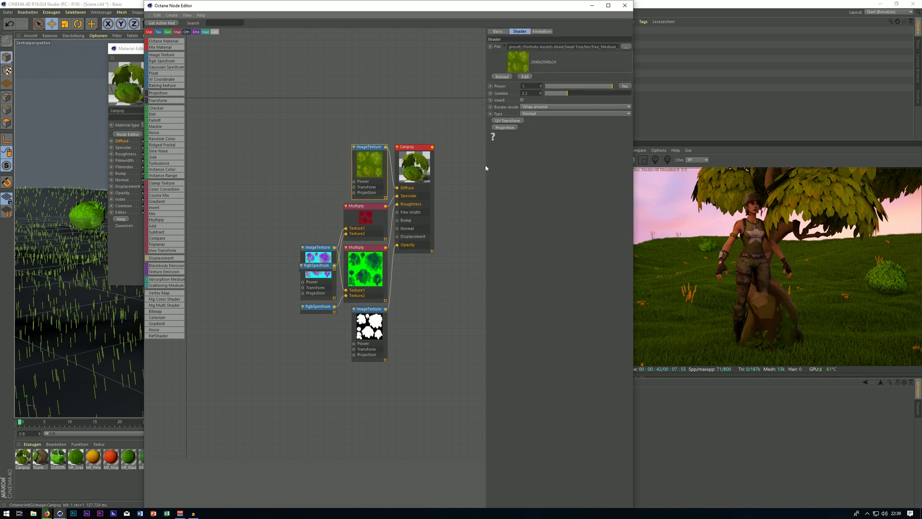
left_click_drag(374, 158, 324, 141)
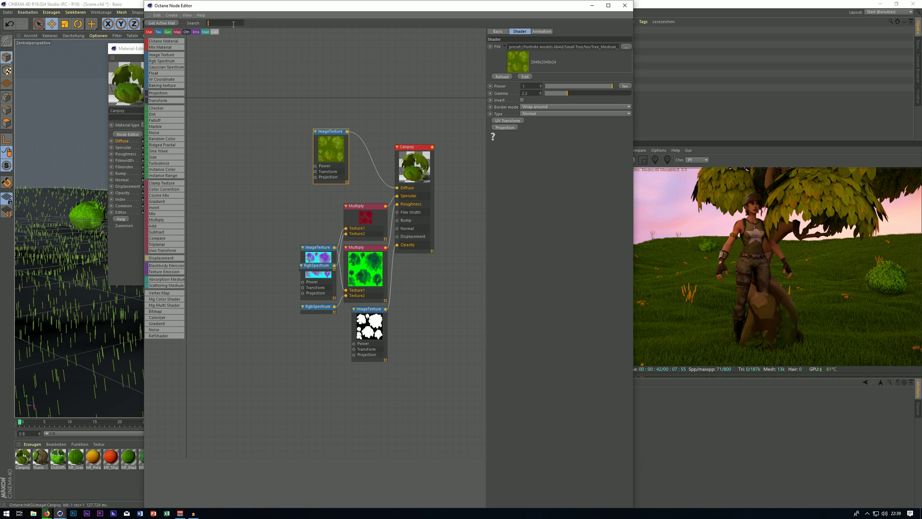
type("colou")
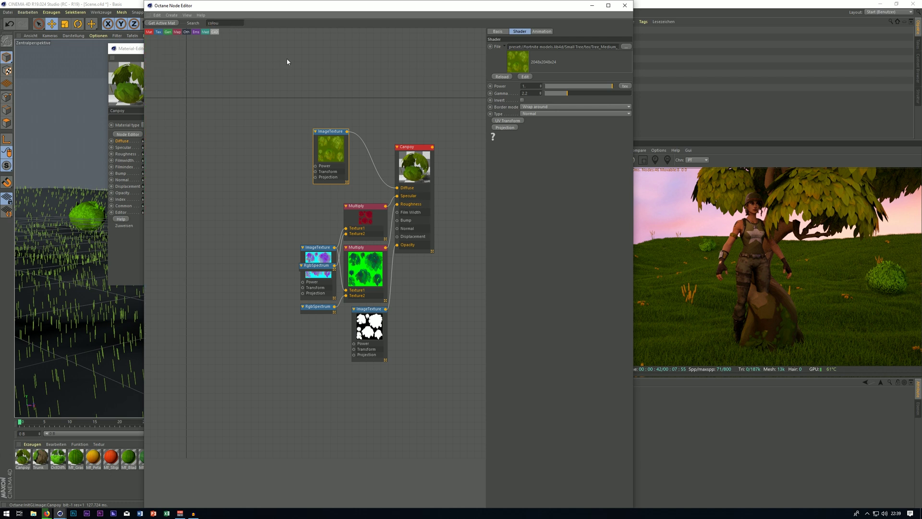
key("BackSpace")
left_click_drag(168, 55, 272, 112)
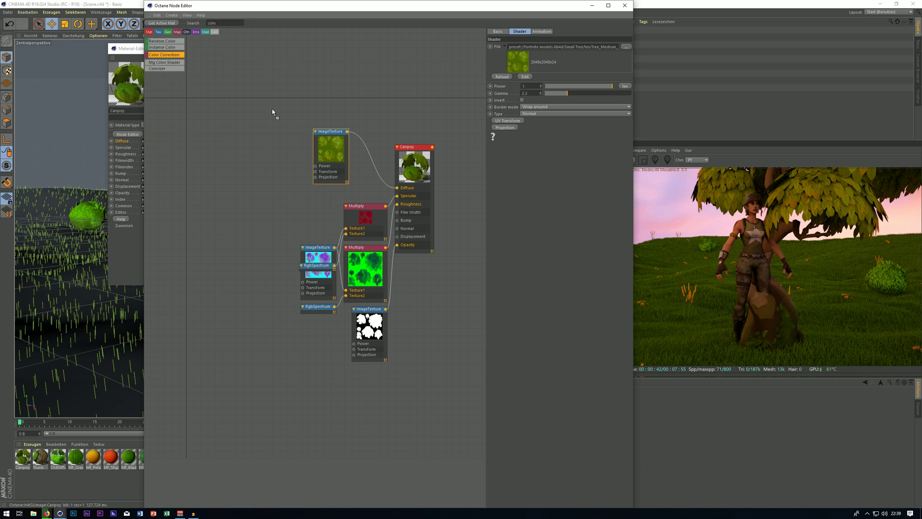
left_click_drag(374, 165, 373, 173)
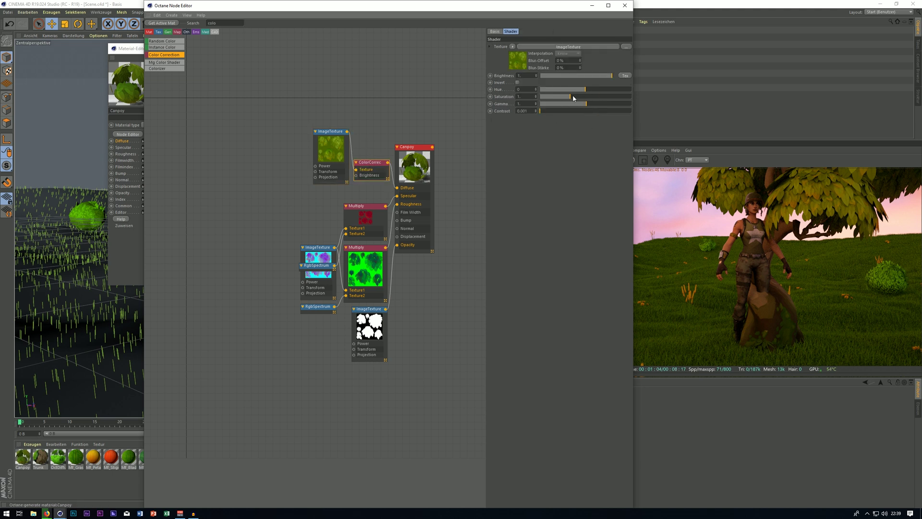
mouse_move(572, 98)
left_mouse_down()
mouse_move(599, 89)
mouse_move(587, 91)
left_mouse_up()
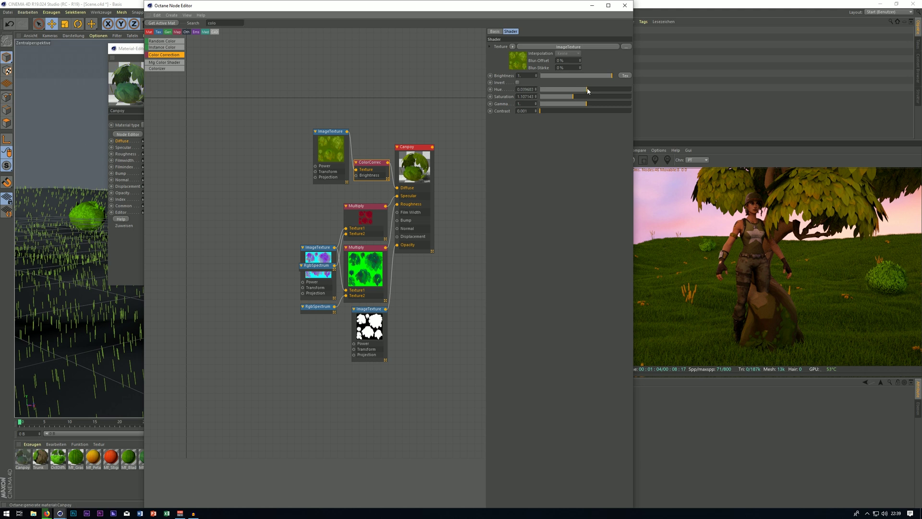
left_click(524, 89)
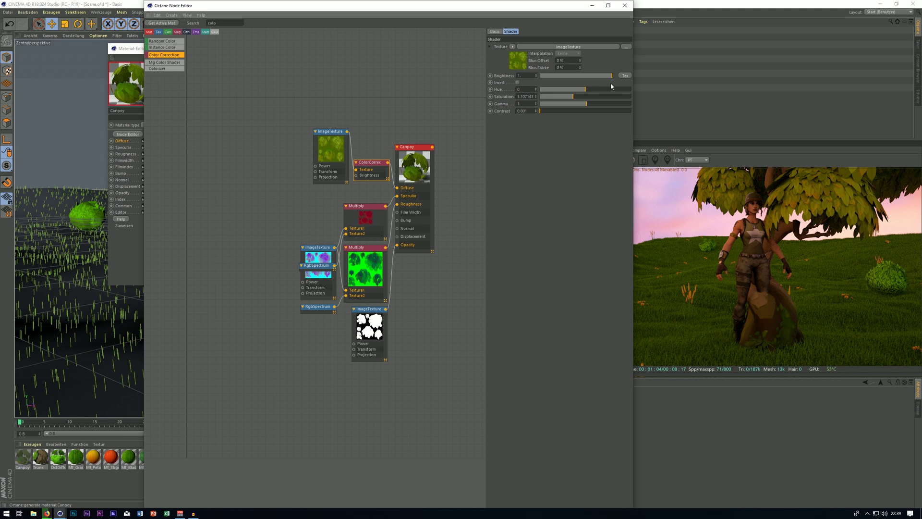
Open the leaf ImageTexture file in Photoshop and shift its hue by about +16 with Hue/Saturation.
left_click(518, 62)
left_click(529, 78)
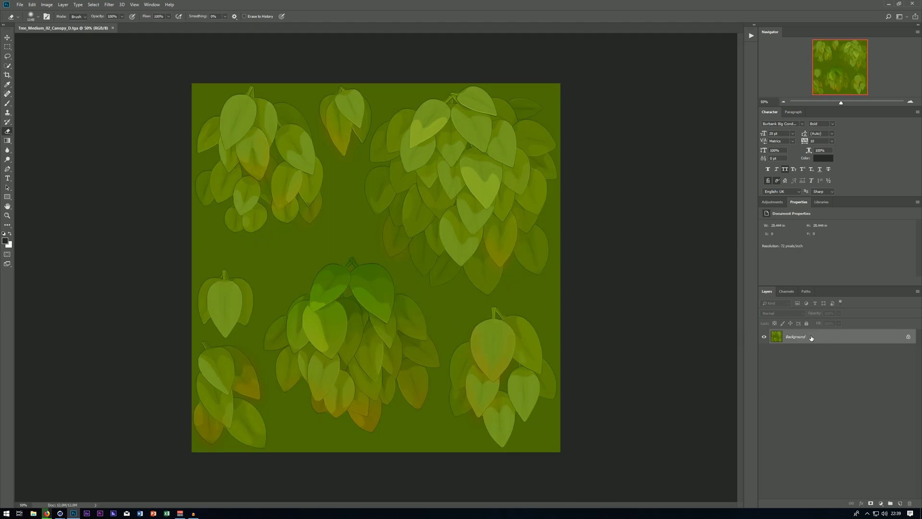
key("ctrl+u")
left_click_drag(435, 169, 447, 171)
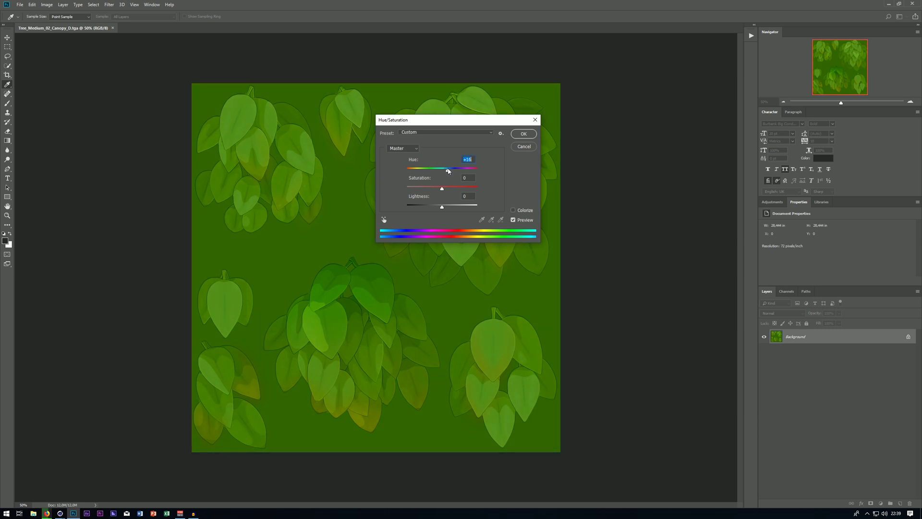
left_click(523, 134)
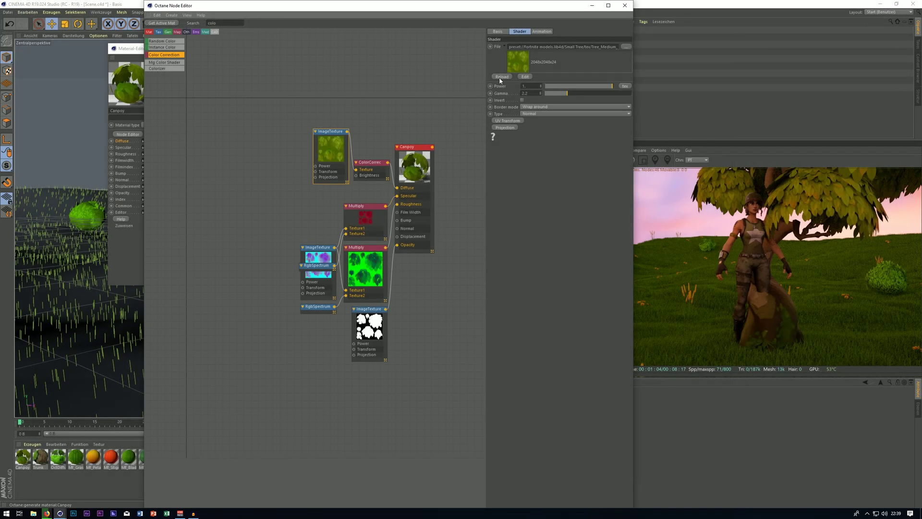
Reload the edited leaf texture in Cinema 4D and close the node and material editors.
left_click(500, 77)
left_click(630, 7)
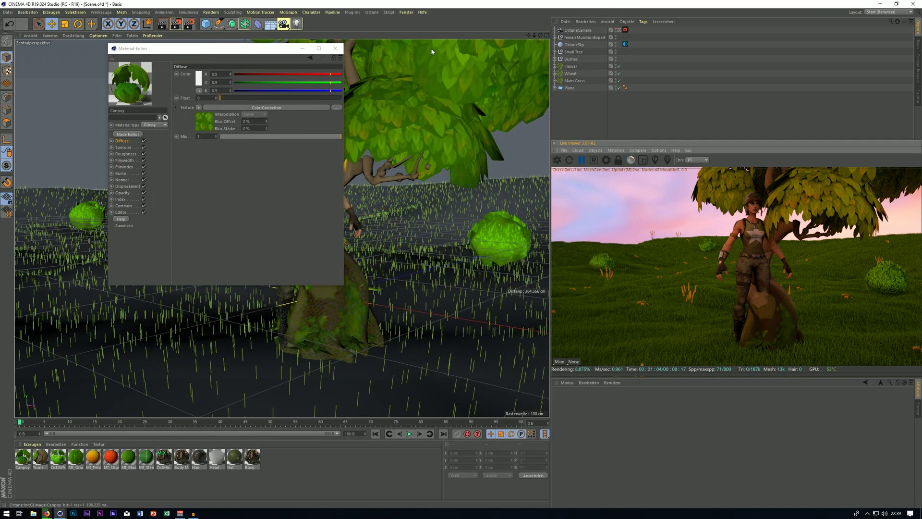
left_click(333, 49)
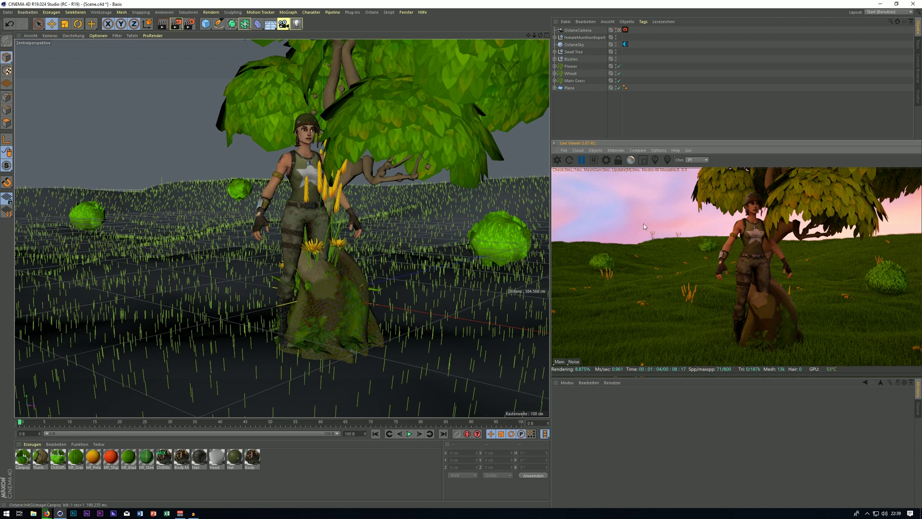
Lower the bush beside the character and the bush on the far side slightly into the ground.
left_click(500, 214)
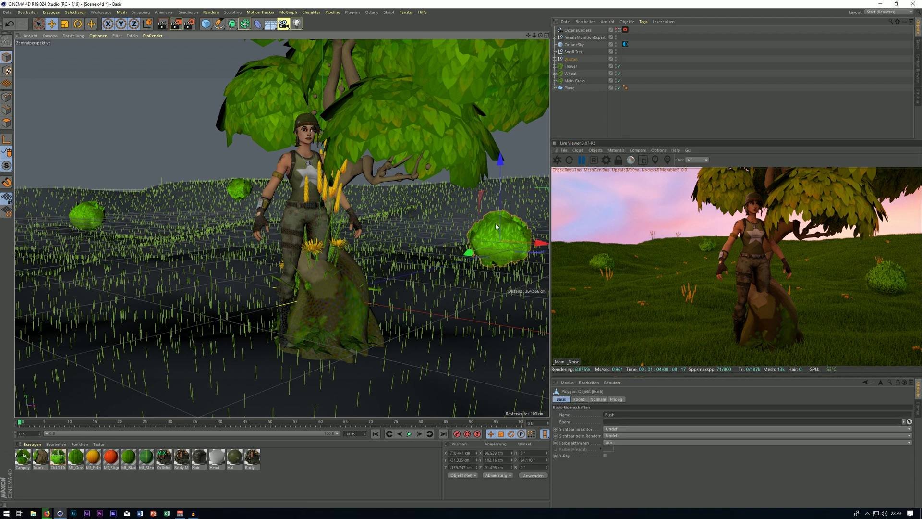
left_click_drag(500, 209, 500, 218)
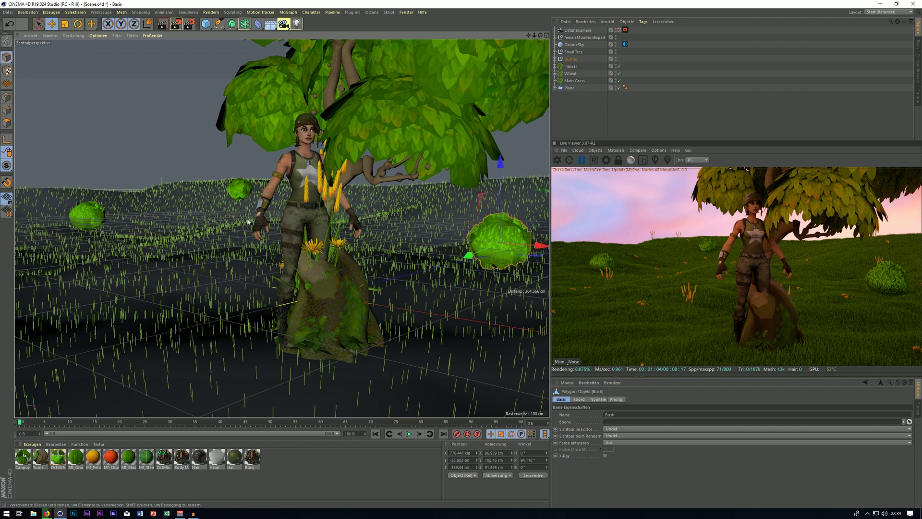
left_click(88, 213)
left_click_drag(93, 194, 94, 198)
left_click(239, 191)
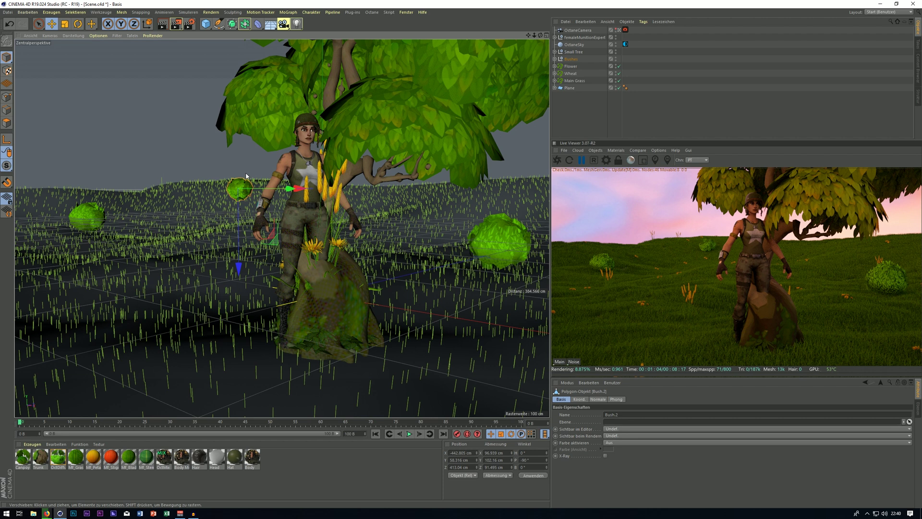
left_click(636, 134)
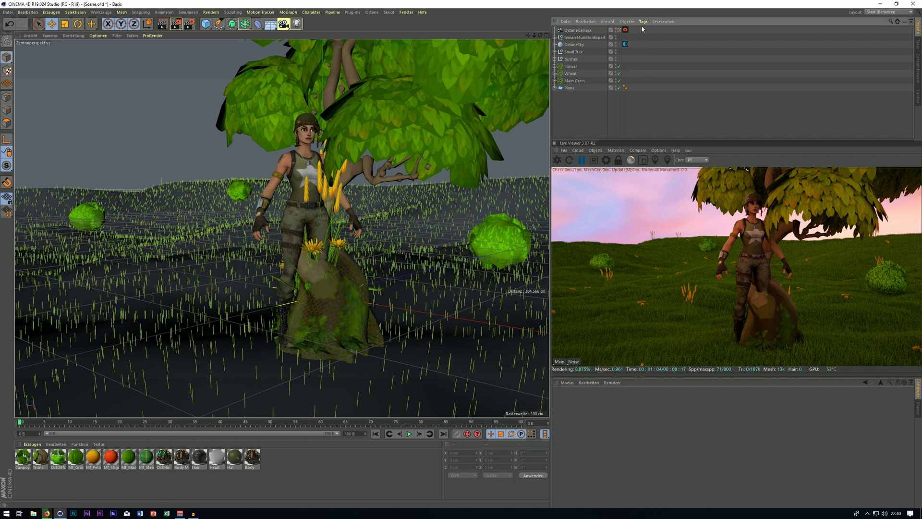
Leave the Octane camera view and set the Small Tree's scale to 0.0038 on all axes.
left_click(619, 30)
left_click_drag(473, 72, 442, 113, "alt")
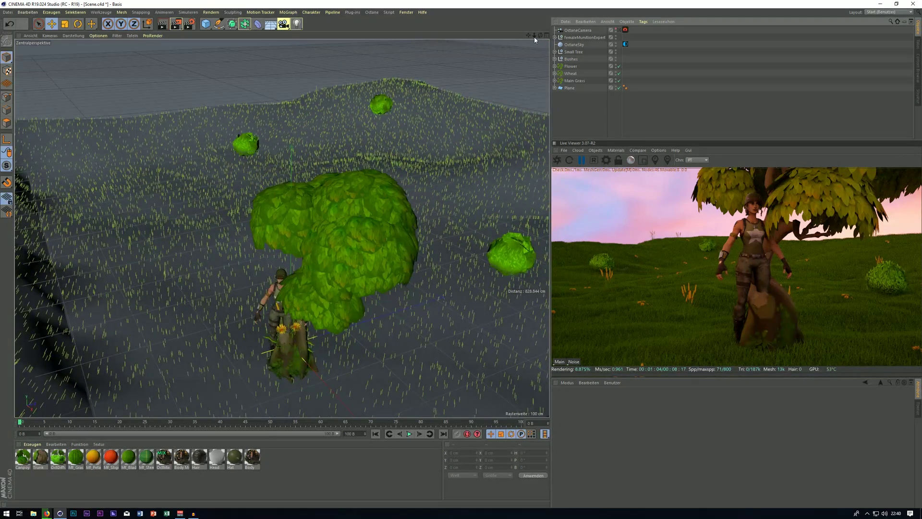
left_click_drag(534, 35, 523, 58)
left_click(573, 52)
left_click(574, 399)
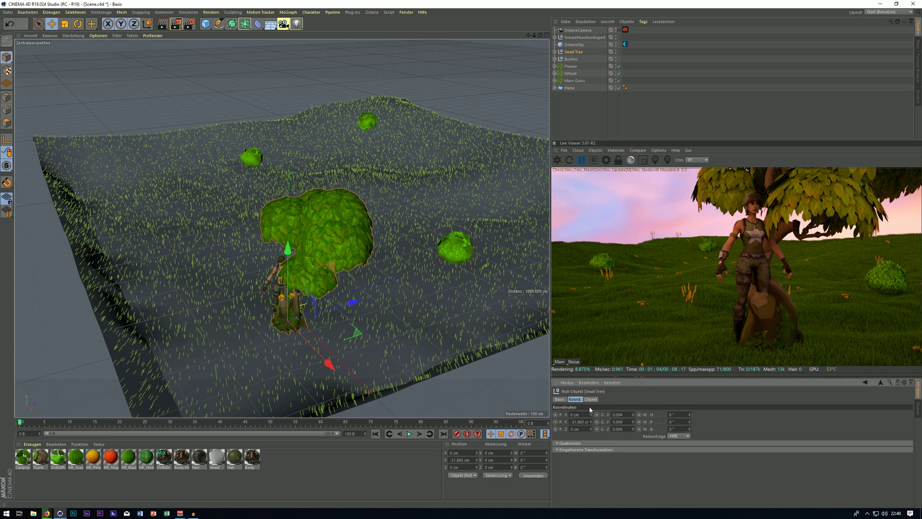
type("0.0038")
key("ctrl+a")
key("ctrl+c")
key("Tab")
key("ctrl+v")
key("Tab")
key("Return")
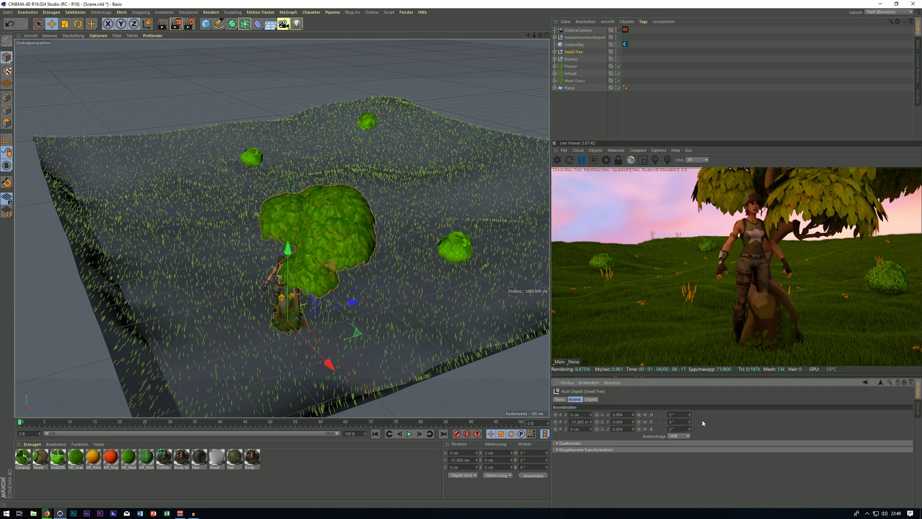
Move the Small Tree away from the character and place three duplicates around the landscape, rotating them for variation.
left_click_drag(352, 302, 417, 269)
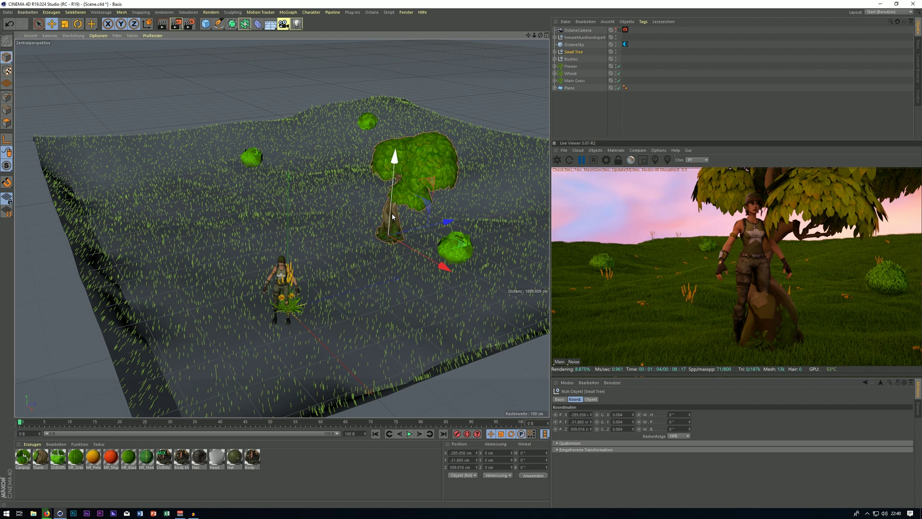
left_click_drag(392, 216, 219, 134, "ctrl")
key("r")
left_click_drag(187, 158, 236, 159)
key("e")
left_click_drag(201, 62, 202, 66)
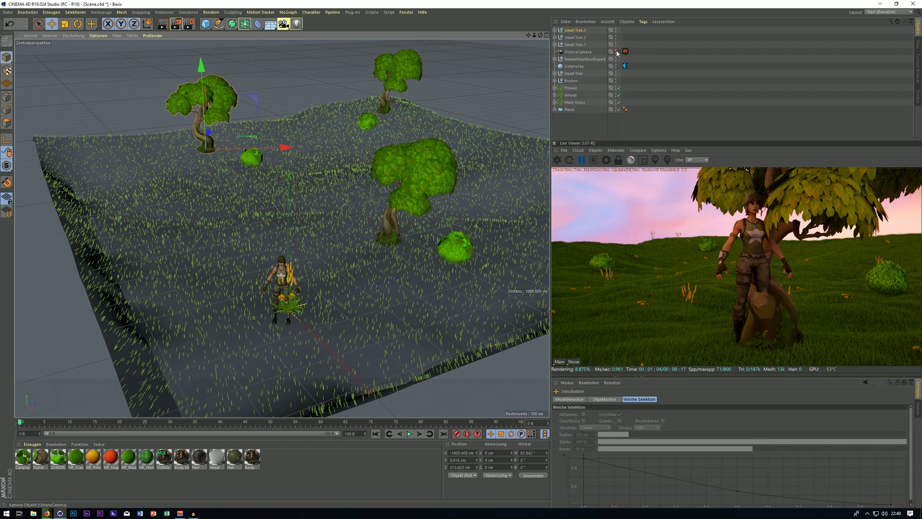
Return to the Octane camera view and reposition the original Small Tree behind the bush nearest the character.
left_click(619, 51)
left_click(393, 144)
left_click_drag(365, 288, 461, 230)
key("r")
left_click(271, 137)
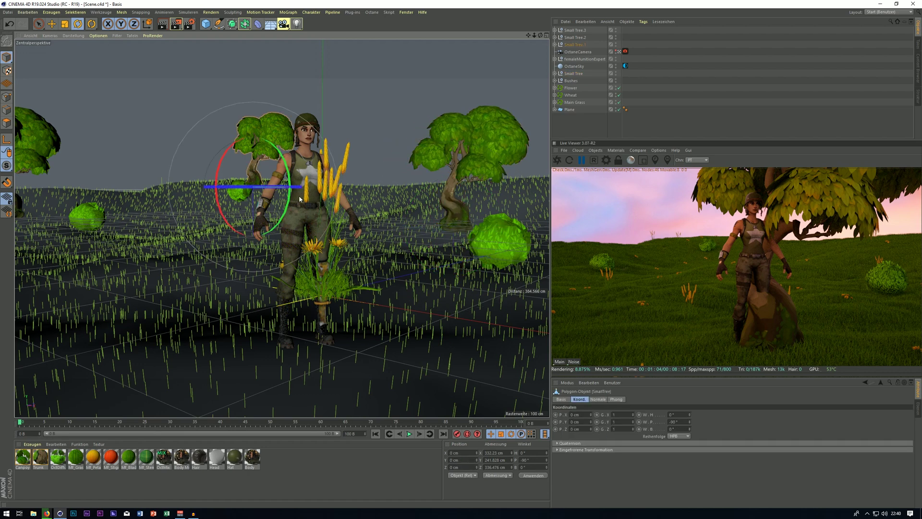
key("e")
left_click(724, 90)
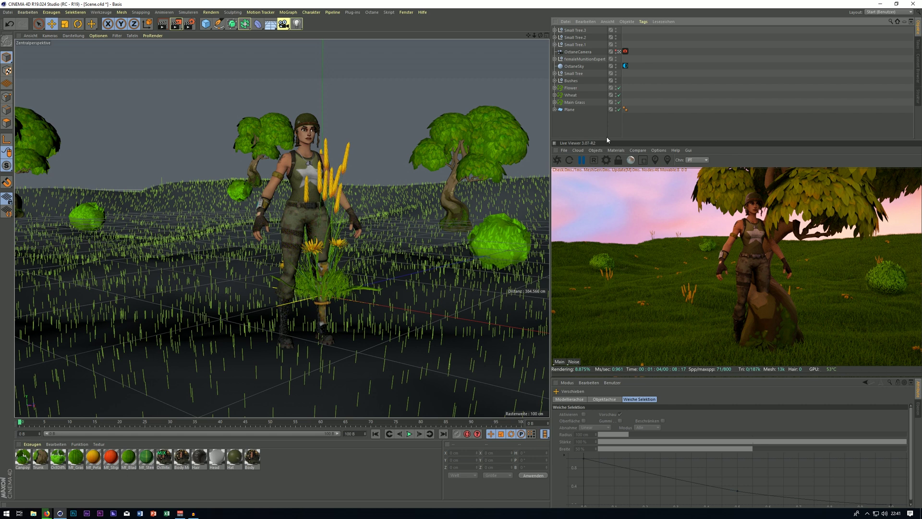
Rotate the tree behind the nearest bush to a bank angle of about 10° and deselect it.
left_click(466, 162)
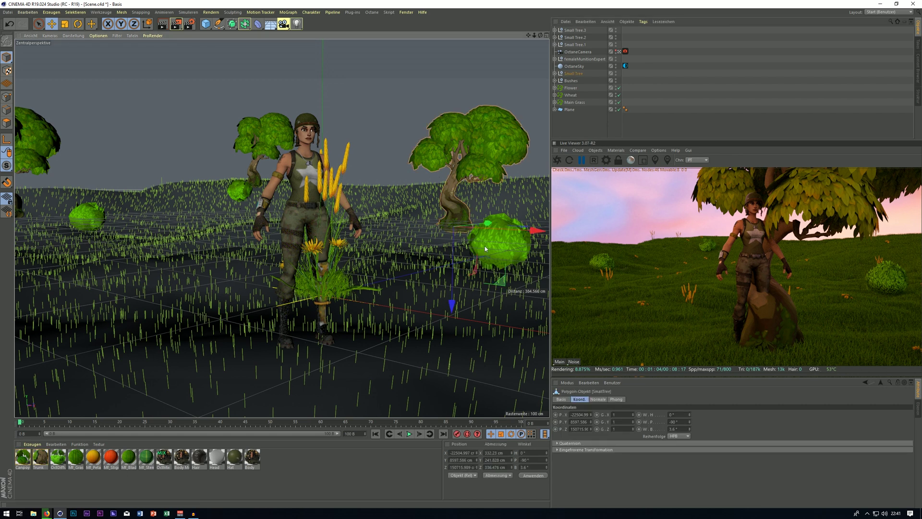
key("r")
left_click_drag(474, 229, 497, 228)
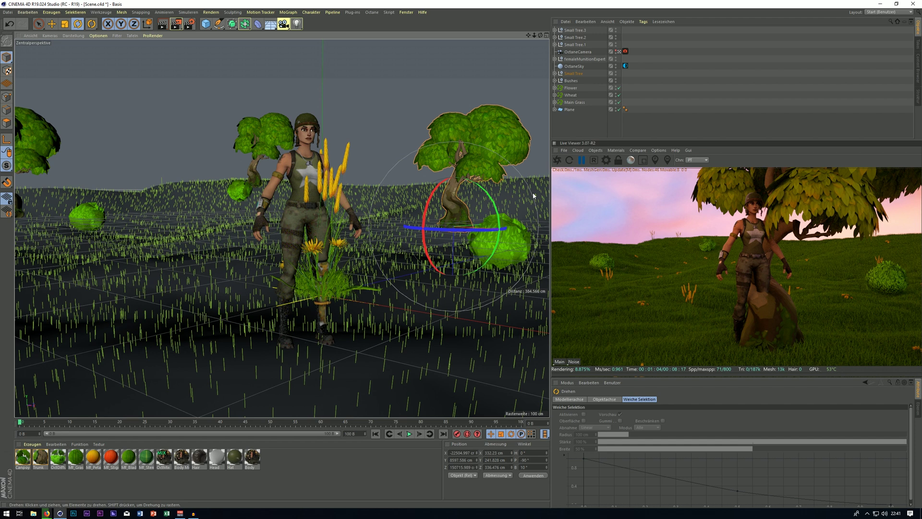
left_click(747, 82)
left_click(570, 88)
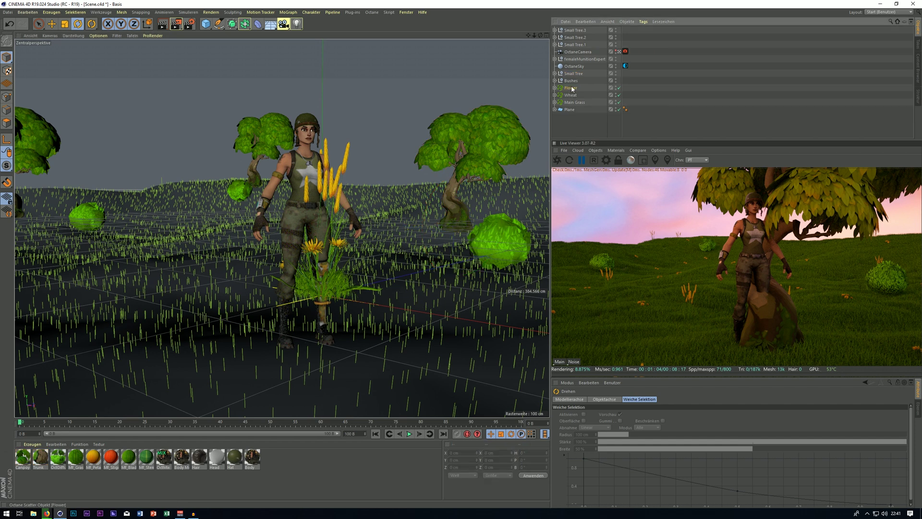
left_click(679, 56)
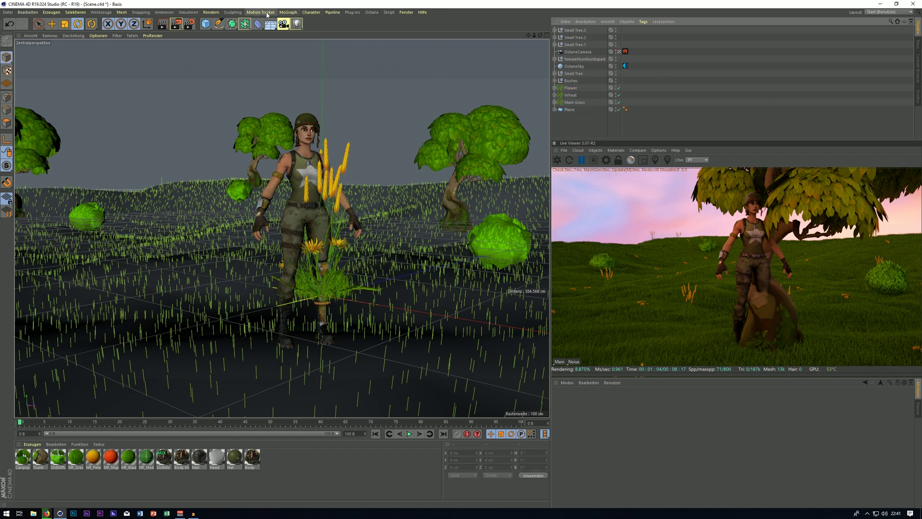
Add a MoGraph Random effector with position disabled and rotation enabled, setting the heading angle to 100°.
left_click(288, 13)
mouse_move(289, 24)
left_click(355, 88)
left_click(643, 400)
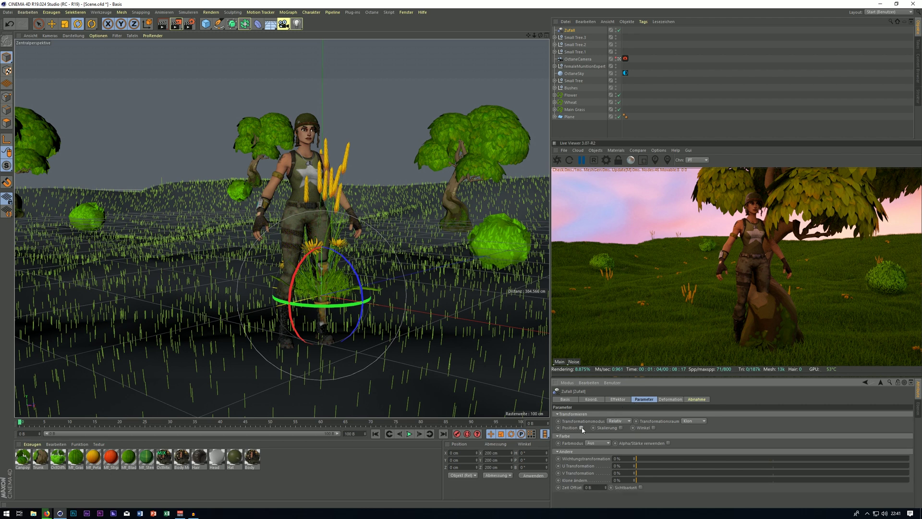
left_click(581, 427)
left_click(653, 428)
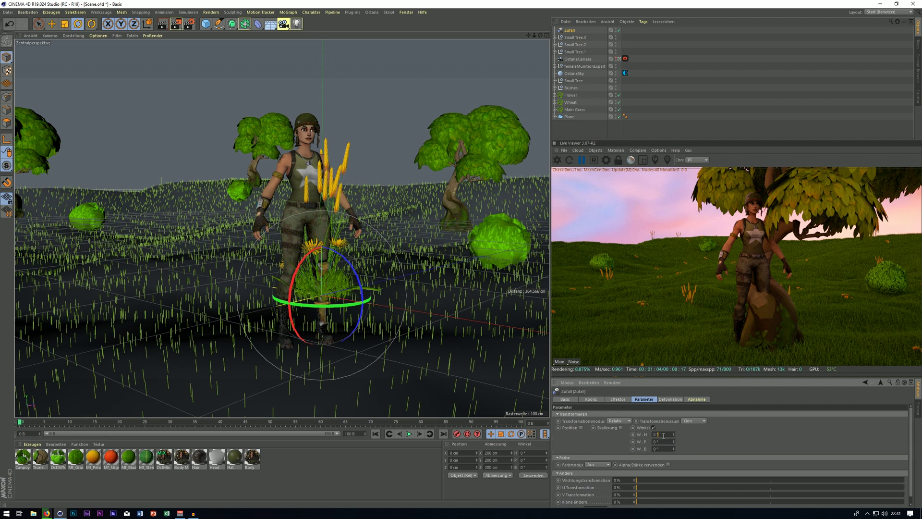
left_click(663, 435)
Assign the random effector to the Flower scatter's effectors and rename it Random.
left_click(571, 94)
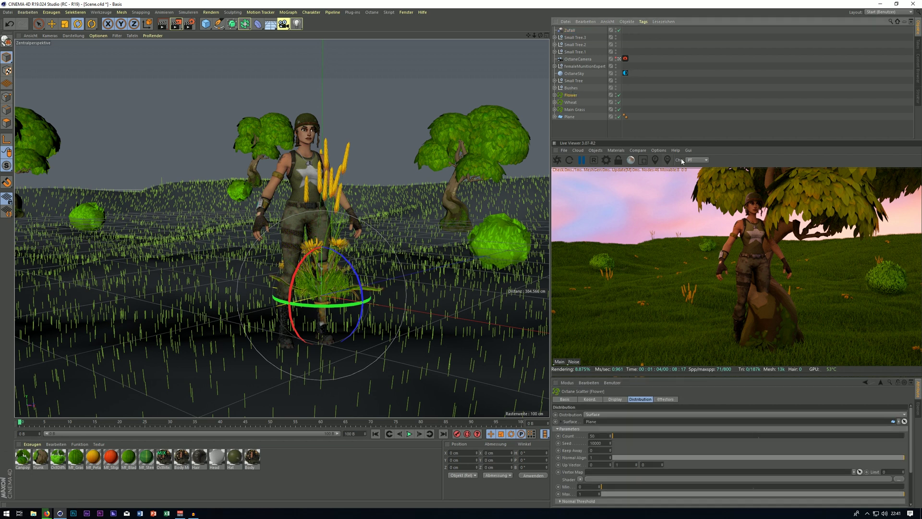
left_click(665, 399)
left_click_drag(569, 30, 633, 422)
double_click(569, 30)
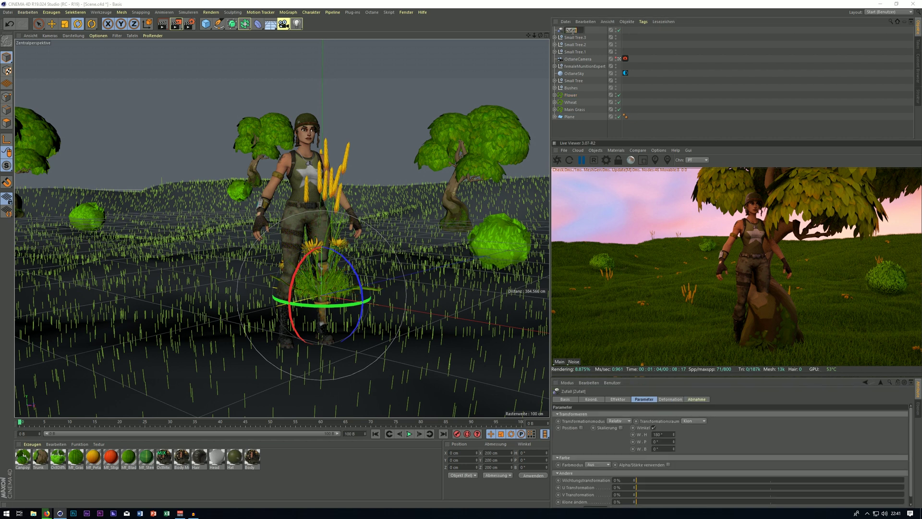
type("Random")
key("Return")
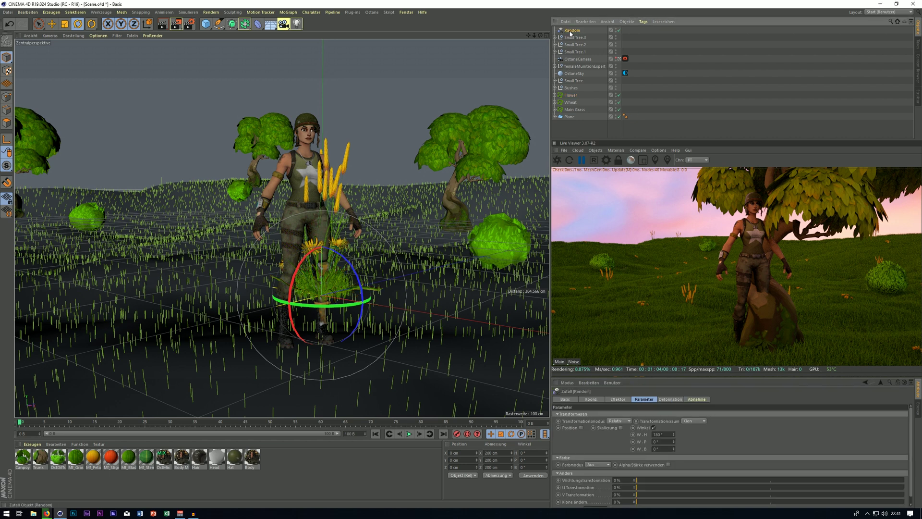
Assign the Random effector to the Wheat scatter and place it directly above Flower in the object hierarchy.
left_click(570, 103)
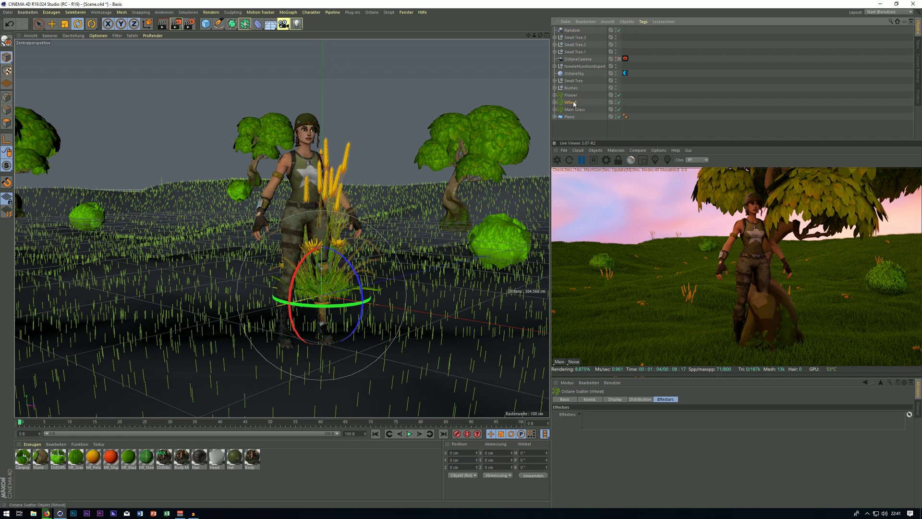
left_click_drag(572, 30, 624, 416)
left_click_drag(572, 31, 575, 92)
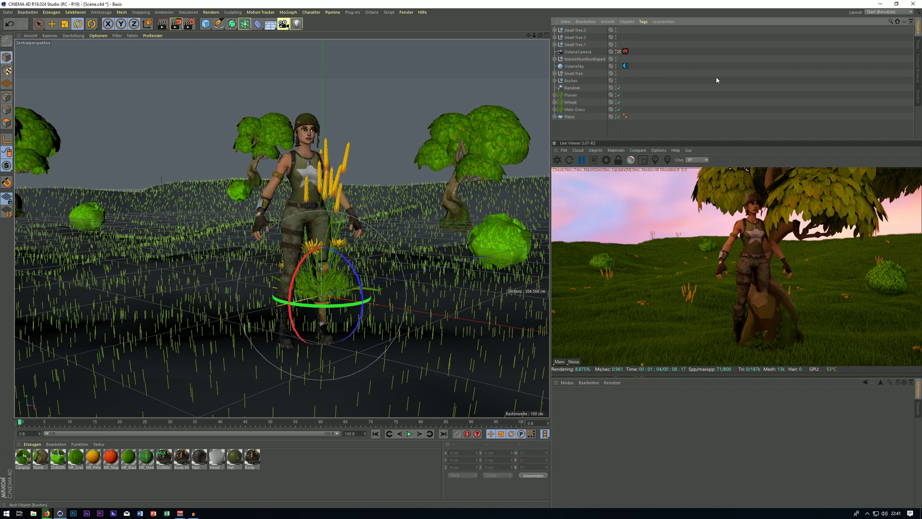
Group the three duplicated small trees, name the group Trees and place it below Bushes in the hierarchy.
left_click(574, 45)
left_click(579, 31, "shift")
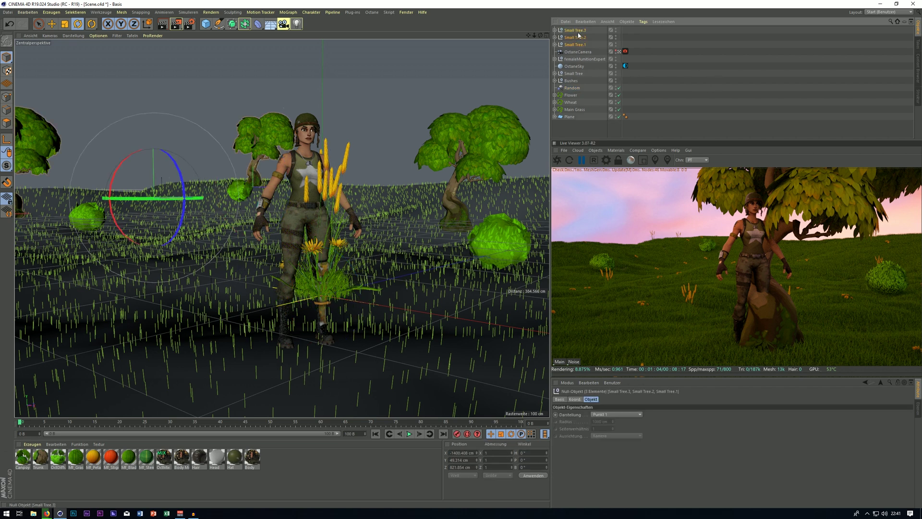
key("alt+g")
double_click(572, 31)
type("Tre")
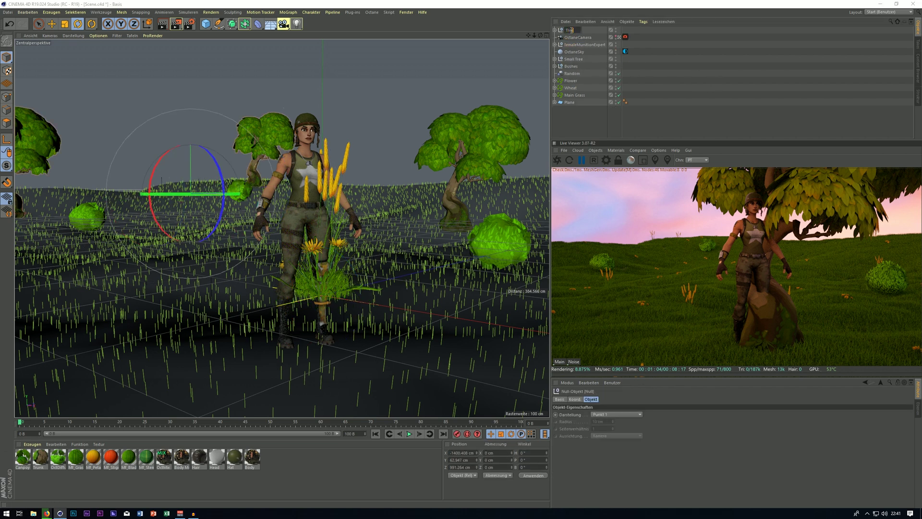
type("es")
key("Return")
left_click_drag(569, 31, 576, 70)
left_click(670, 73)
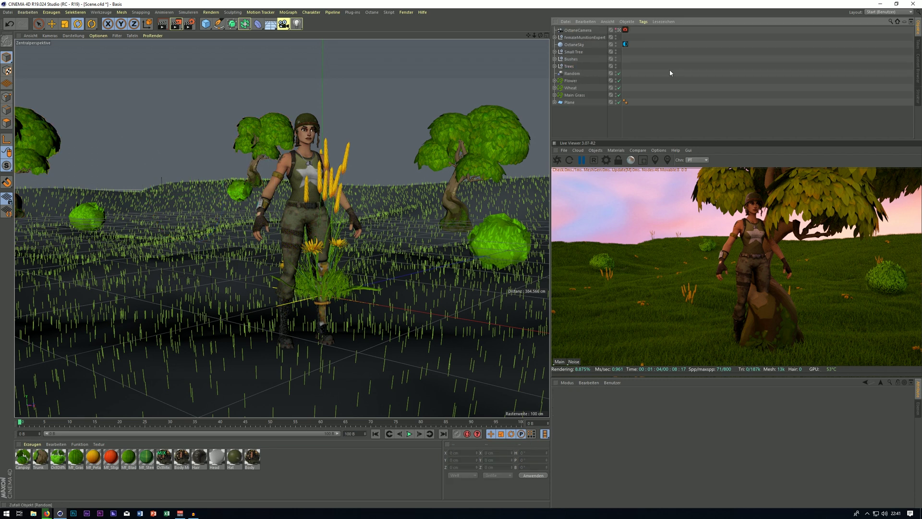
Put the original Small Tree into the Trees group and move OctaneSky directly below OctaneCamera.
left_click(575, 52)
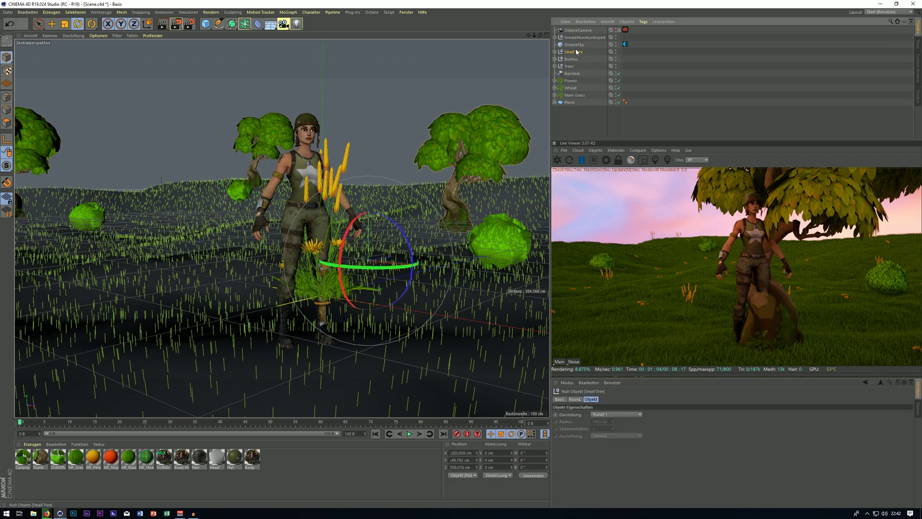
mouse_move(575, 52)
left_mouse_down()
mouse_move(570, 67)
mouse_move(576, 35)
left_mouse_up()
left_click(554, 59)
left_click(704, 85)
left_click(673, 62)
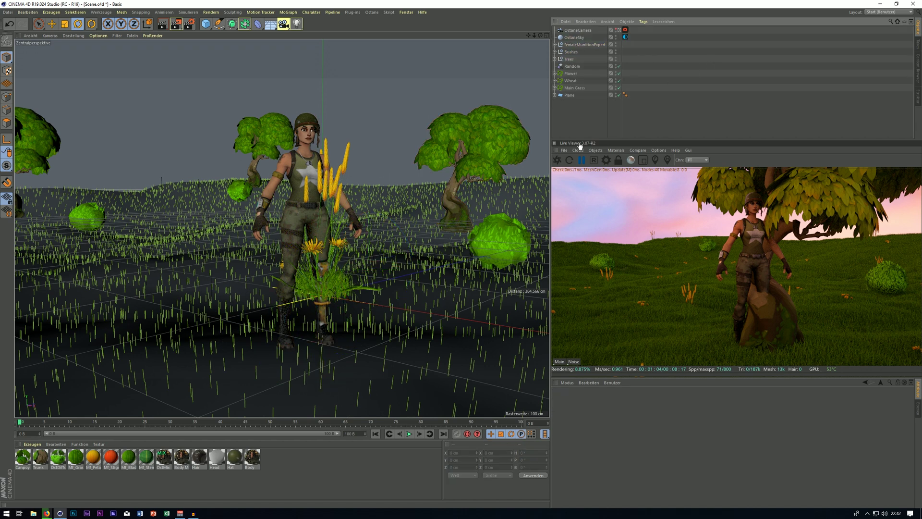
Save the scene, restart the Octane live render to check the new trees, and pause it.
key("ctrl+s")
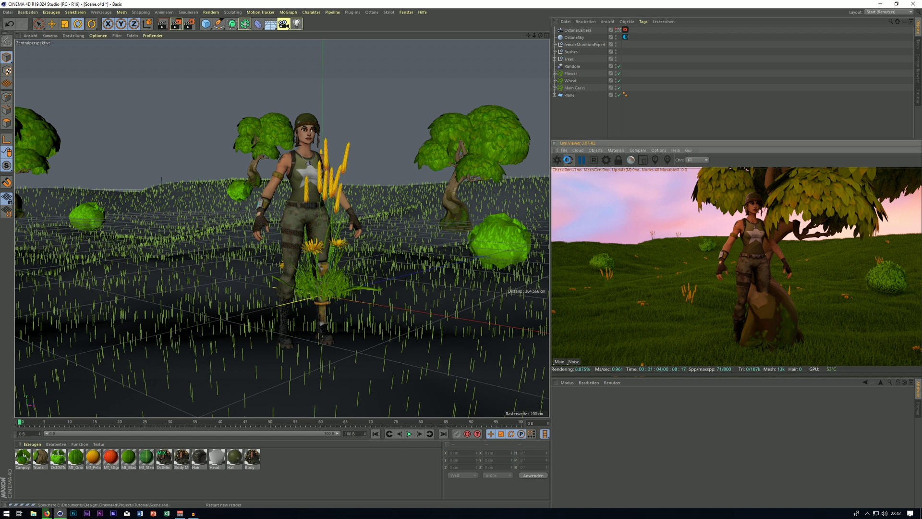
left_click(568, 160)
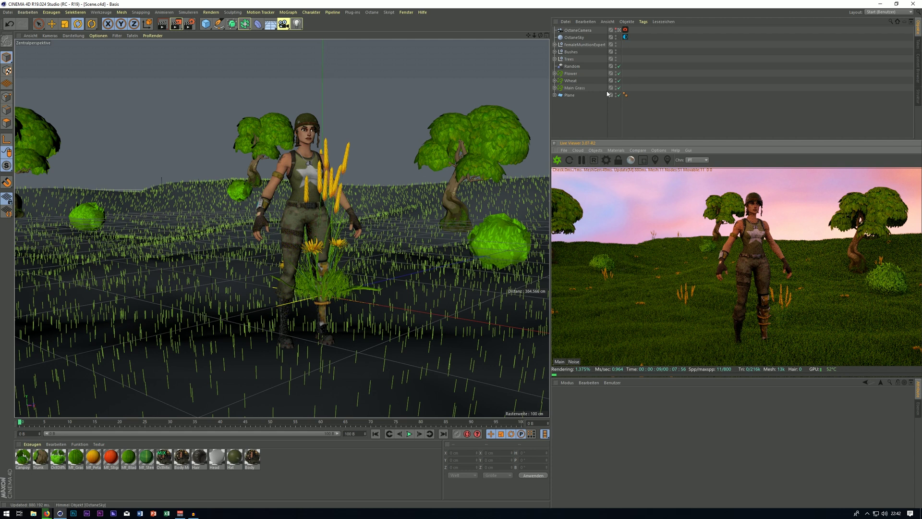
left_click(581, 160)
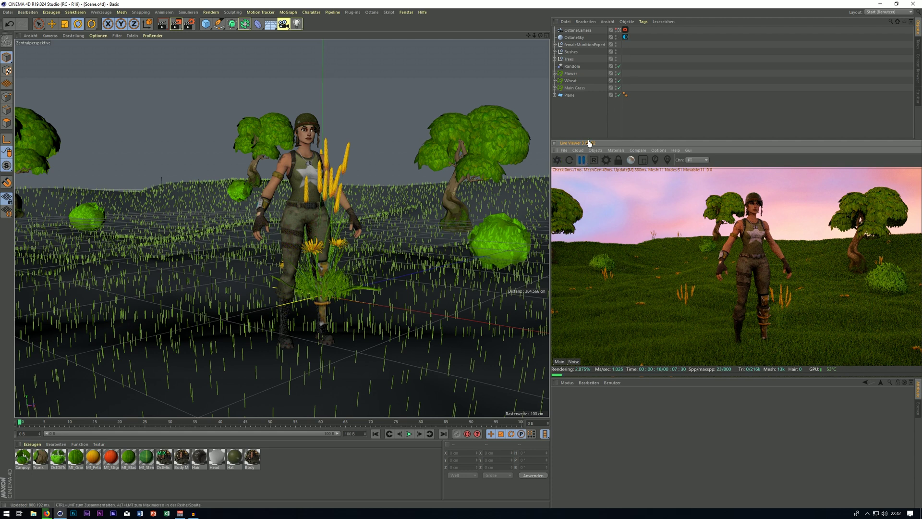
Leave the camera view and add an Octane area light to the scene.
left_click(619, 30)
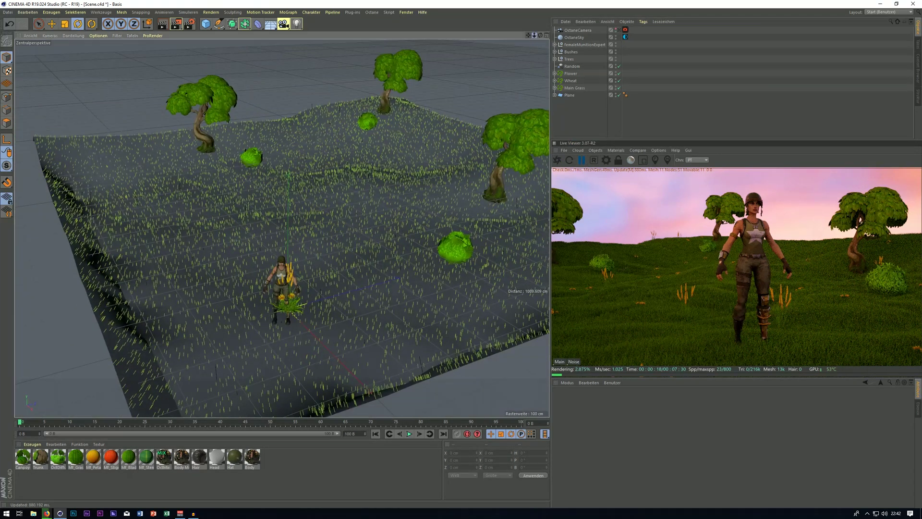
left_click_drag(538, 36, 669, 43)
left_click(595, 150)
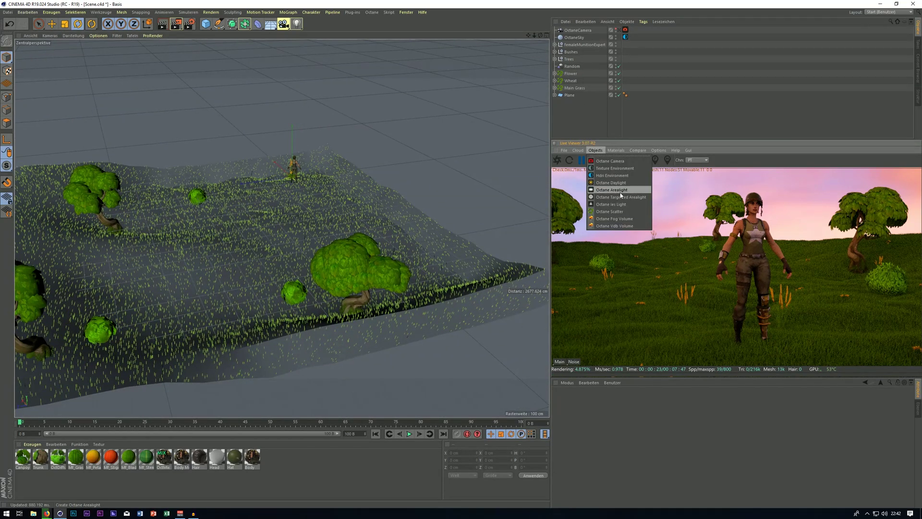
left_click(620, 192)
Move the area light behind the character to about Z 337 cm and turn it to a heading of about -181°.
key("e")
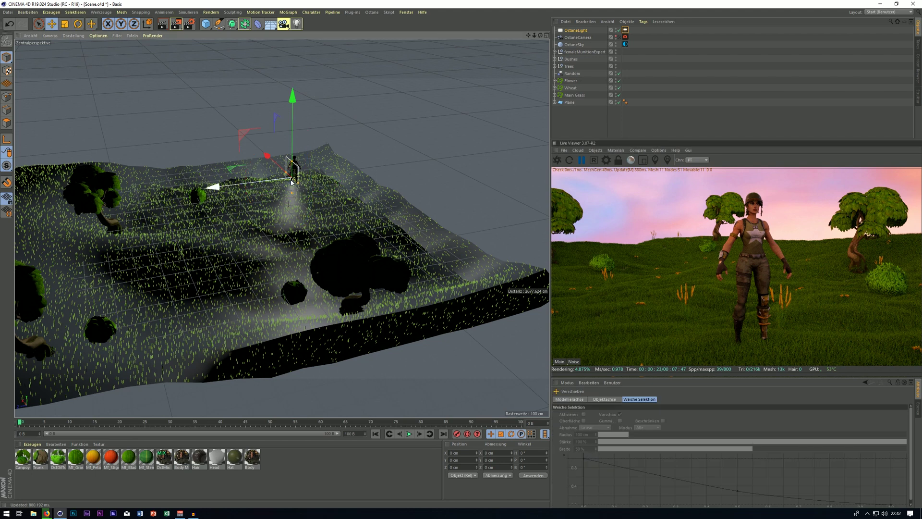
left_click_drag(287, 178, 175, 161)
key("r")
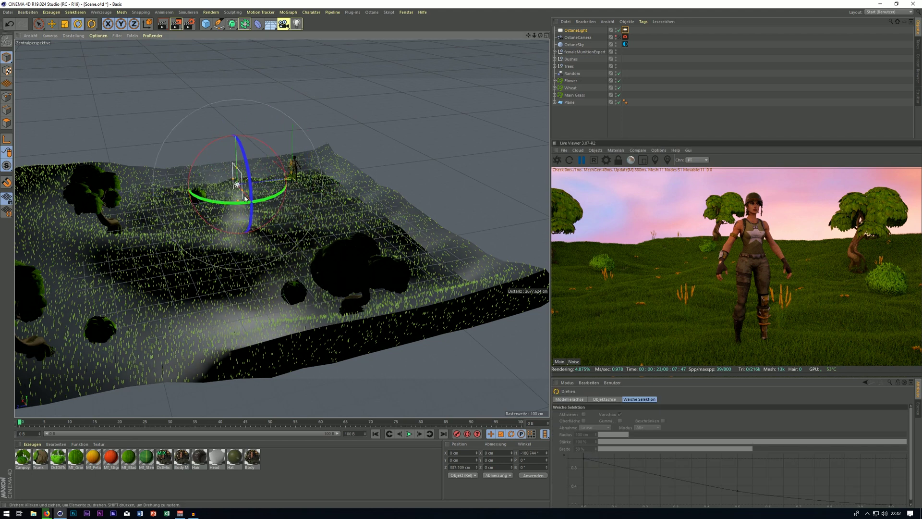
scroll(282, 228, "down", 5)
Move the area light beyond the landscape's far edge, raise it to about 1530 cm and tilt it about -20°.
key("e")
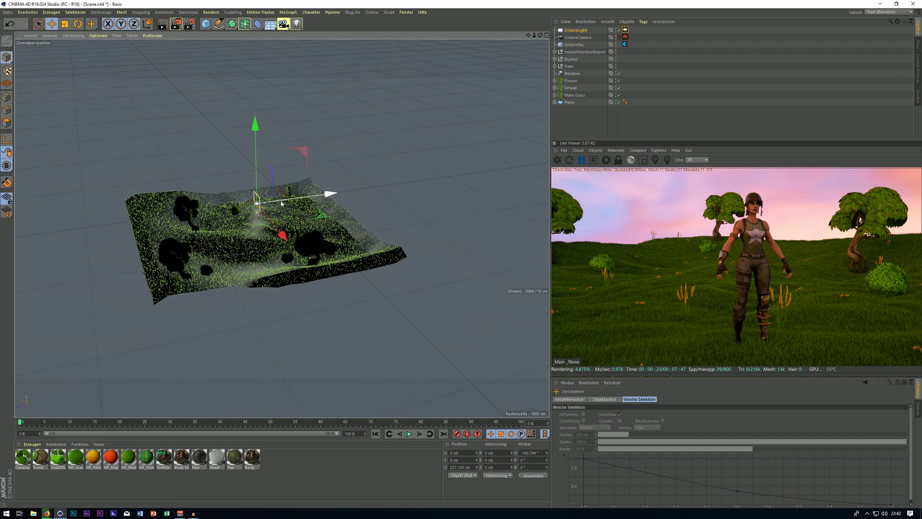
left_click_drag(327, 192, 97, 234)
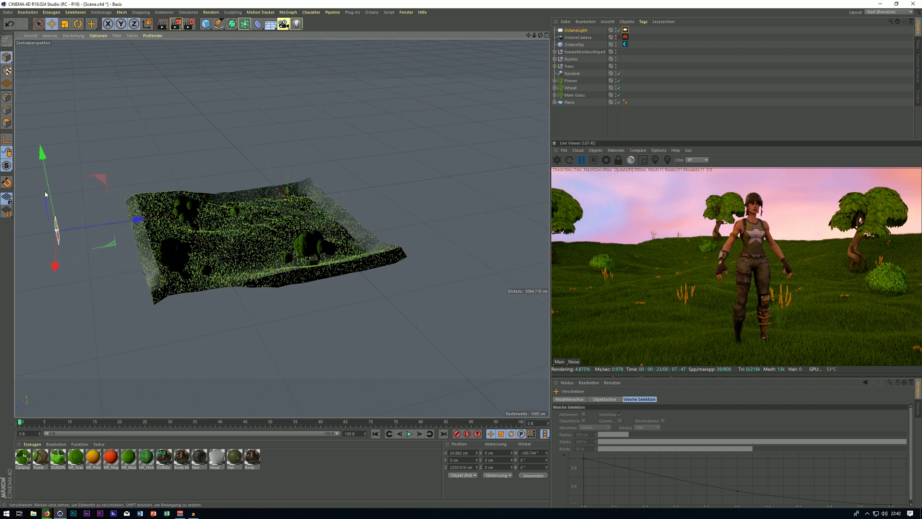
left_click_drag(48, 185, 43, 43)
key("r")
key("e")
Shift the area light sideways to about X -405 cm and enlarge its height.
left_click_drag(528, 35, 610, 60)
left_click_drag(281, 228, 336, 235, "alt")
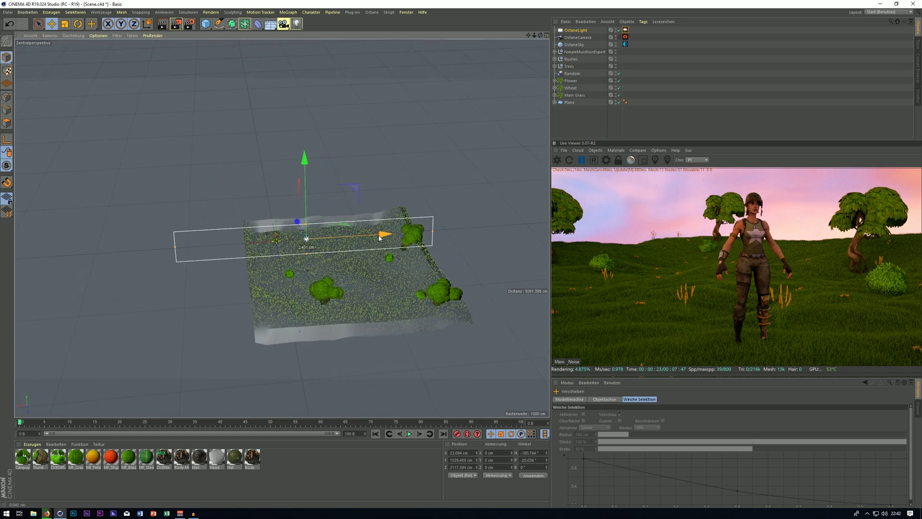
left_click_drag(382, 234, 447, 231)
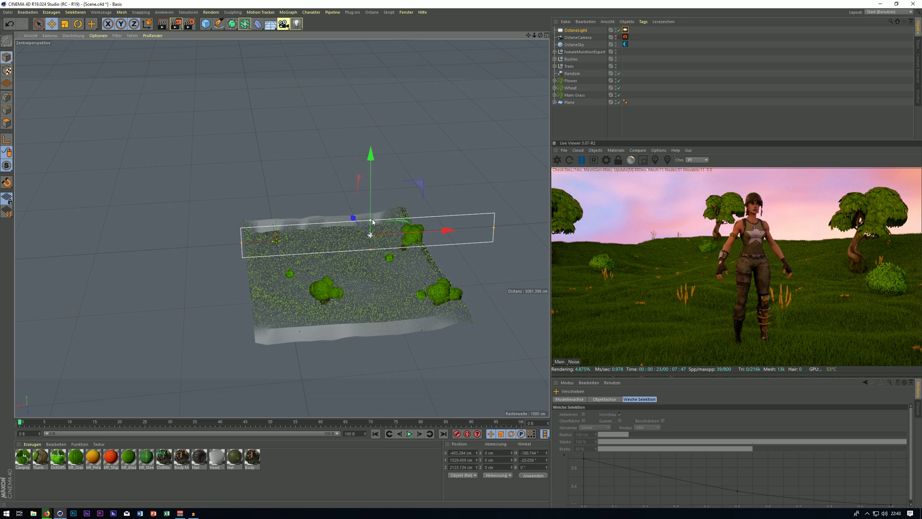
left_click_drag(370, 219, 370, 198)
Return to the Octane camera view and lower the area light's temperature to about 4947.
left_click(616, 37)
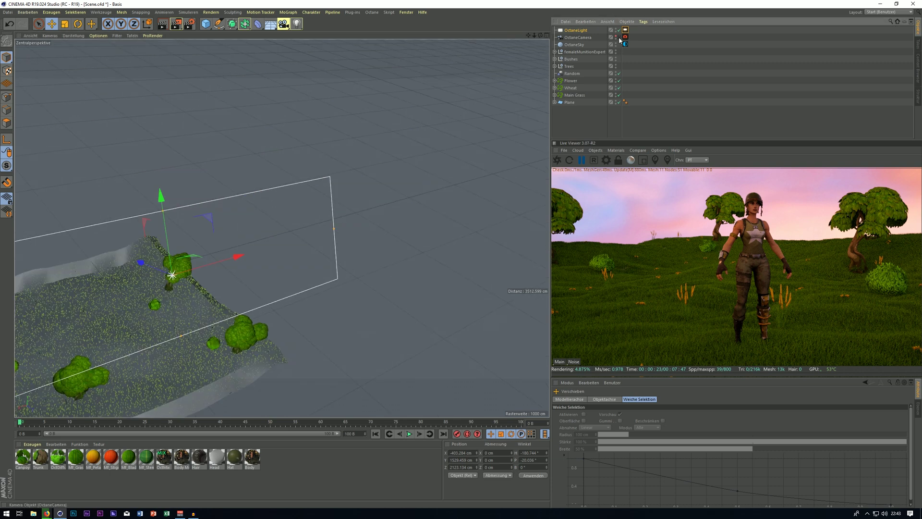
left_click(625, 30)
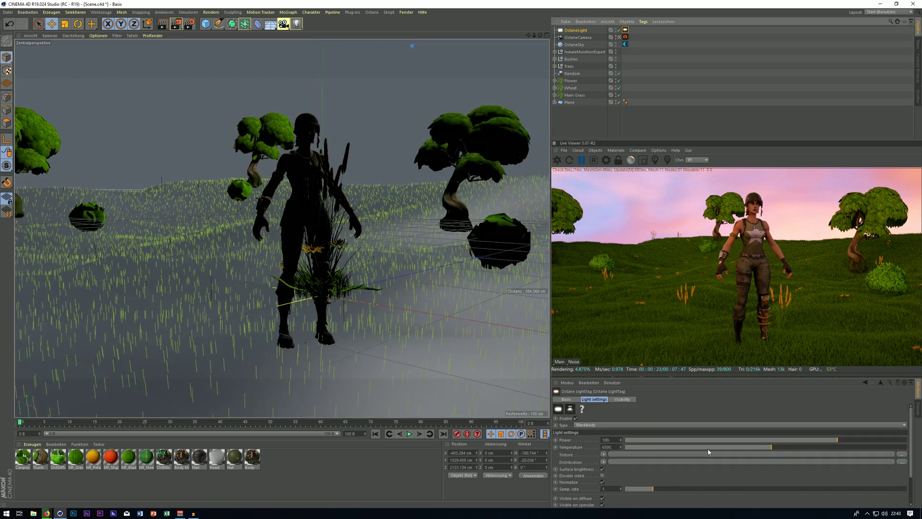
left_click_drag(715, 448, 737, 456)
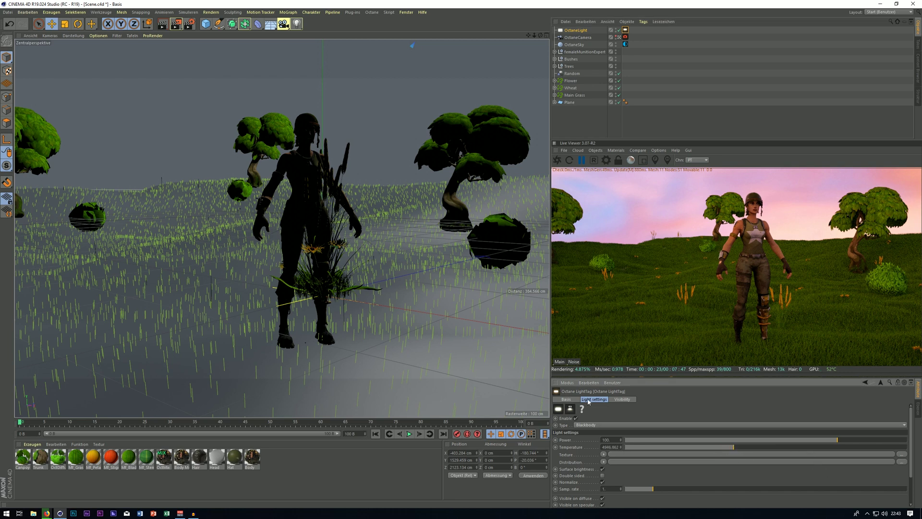
Turn off surface brightness, camera visibility and shadow visibility for the area light.
left_click(569, 399)
left_click(622, 399)
left_click(594, 399)
scroll(582, 481, "down", 2)
scroll(578, 464, "up", 2)
left_click(622, 399)
left_click(594, 438)
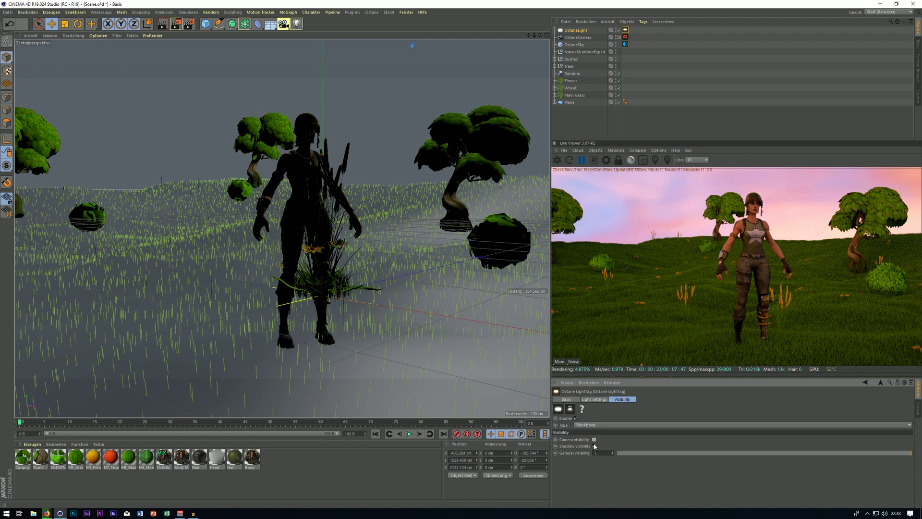
left_click(594, 446)
Restart the Octane live render and set the area light's power to 500.
left_click(557, 160)
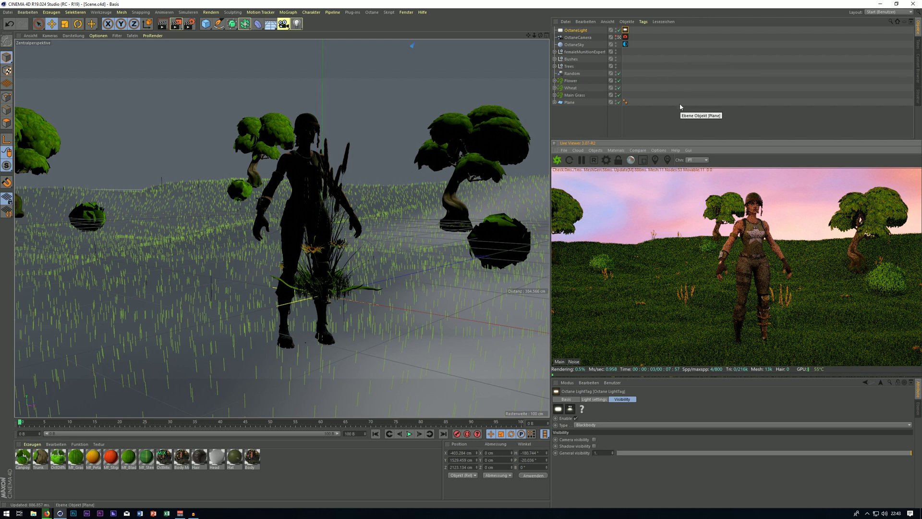
left_click(596, 400)
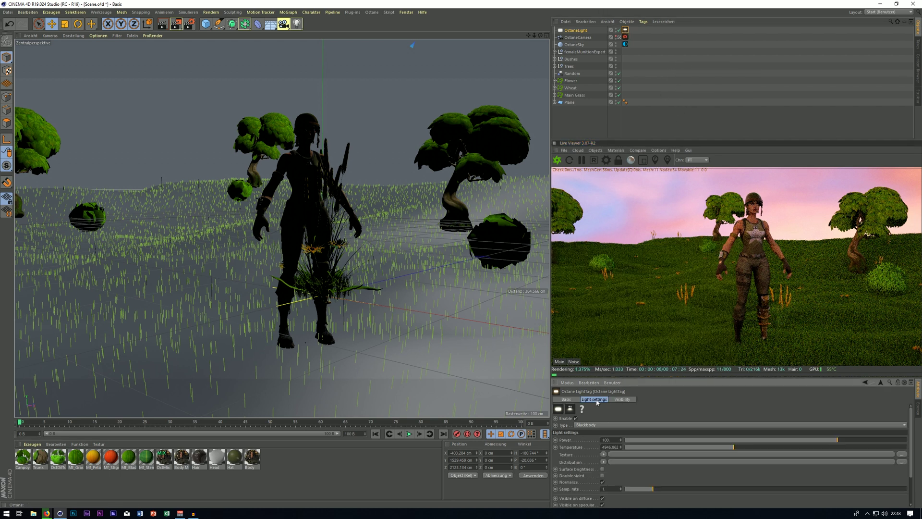
double_click(609, 439)
type("5")
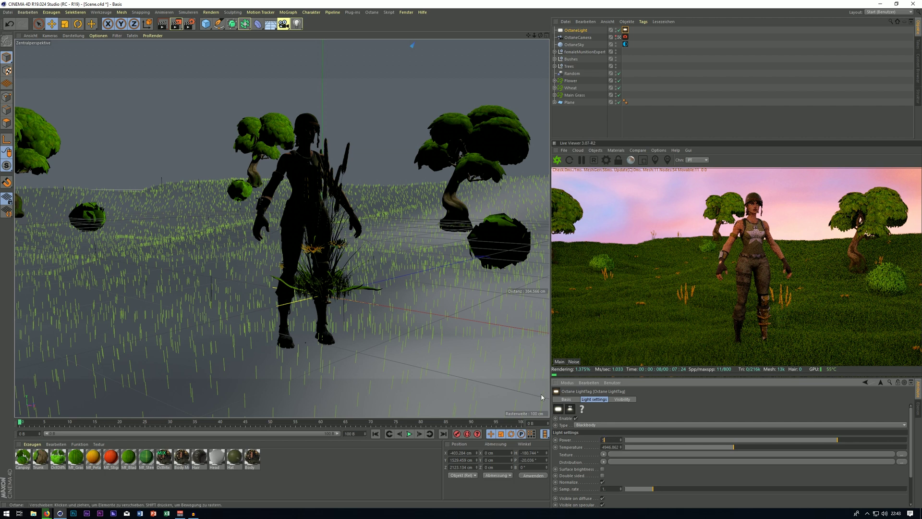
type("00")
key("Return")
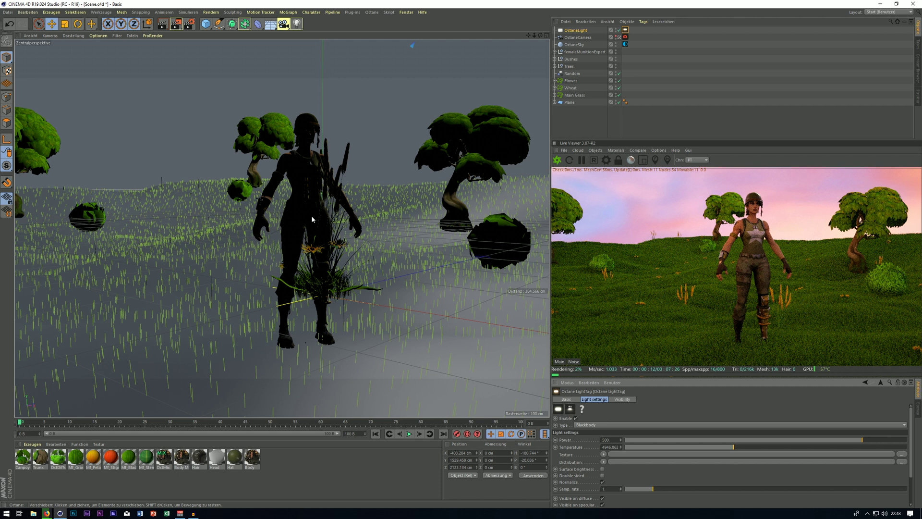
Examine the settings of the character's Body Metal and Body materials.
left_click(181, 459)
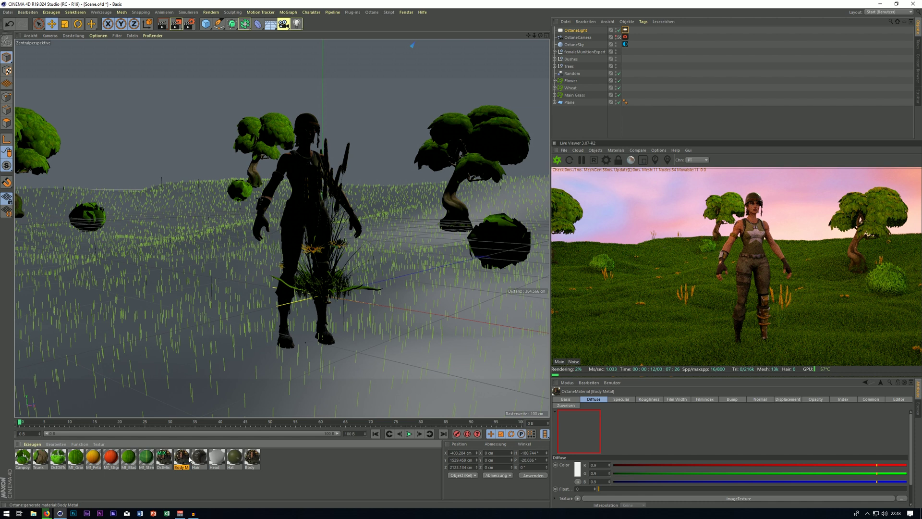
double_click(258, 458)
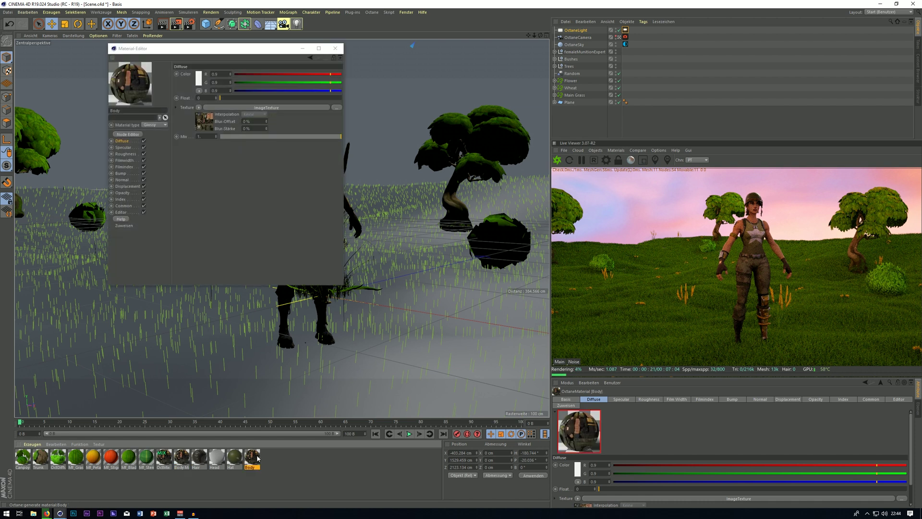
left_click(335, 49)
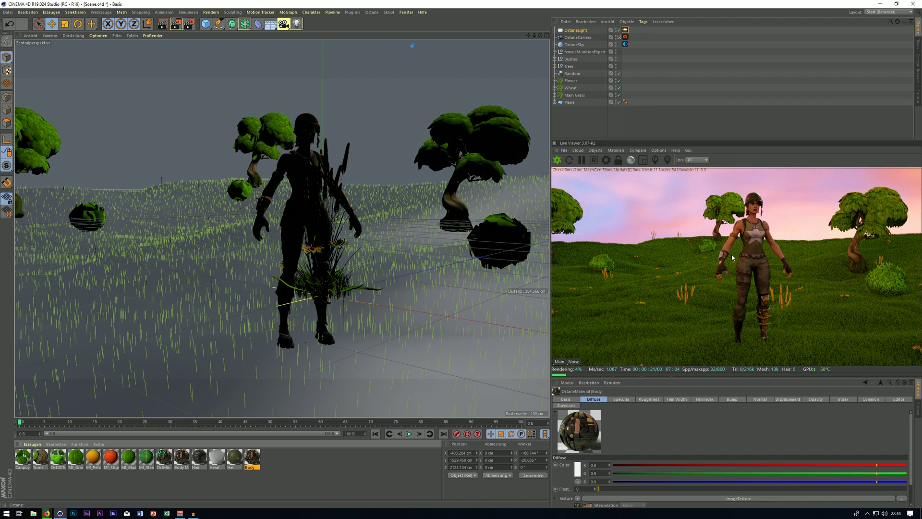
Pause the live render, leave the camera view and add a second Octane area light.
left_click(643, 59)
left_click(581, 160)
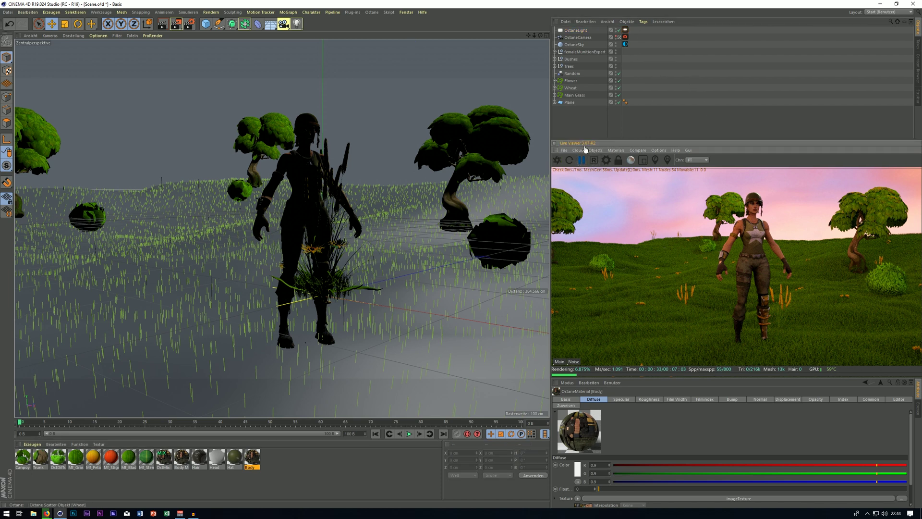
left_click(619, 37)
scroll(519, 50, "down", 6)
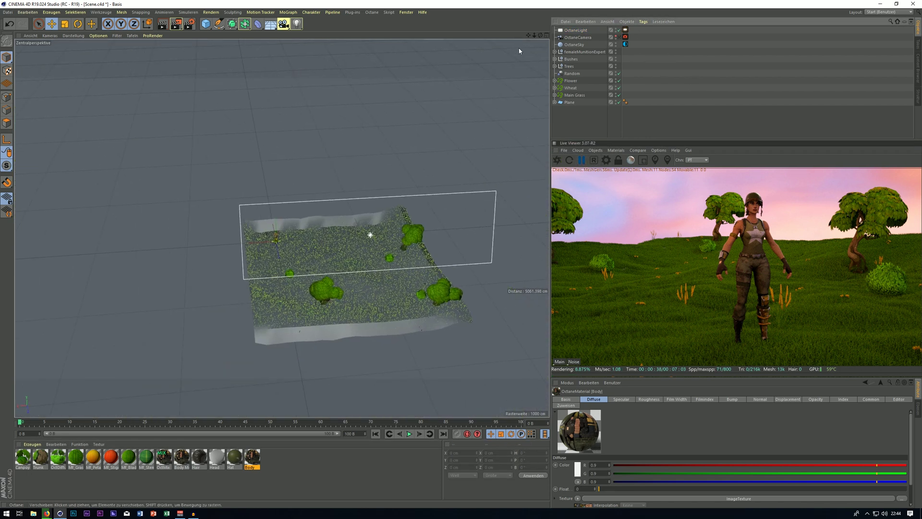
left_click_drag(540, 36, 673, 17)
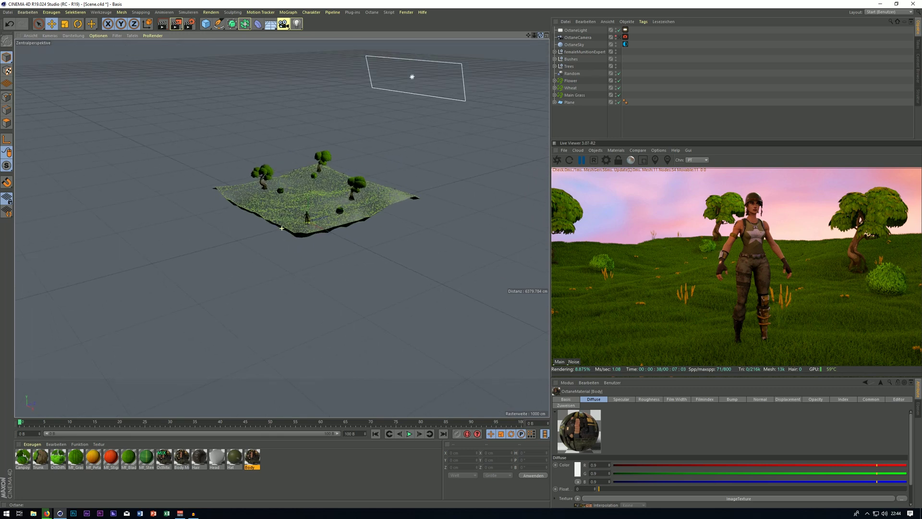
left_click(595, 151)
left_click(602, 190)
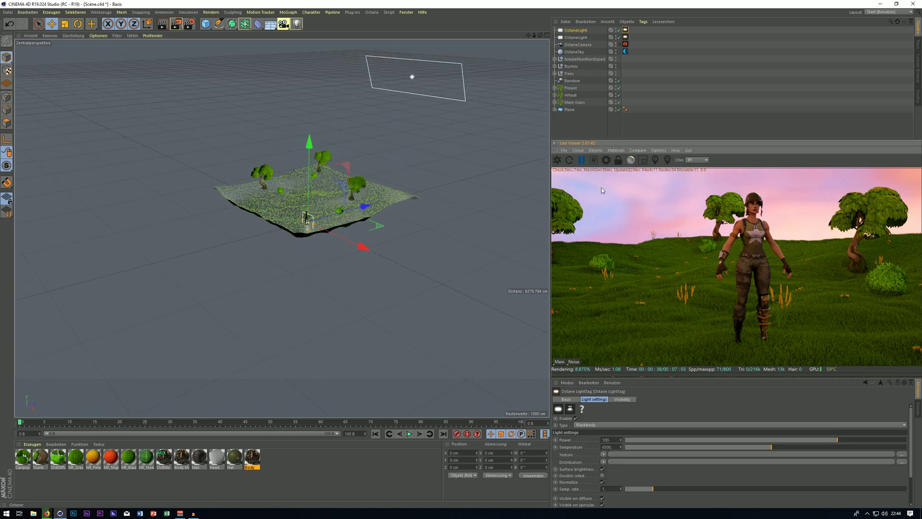
Rotate the second area light around its vertical axis to a heading of about -193°.
left_click_drag(534, 36, 653, 35)
key("r")
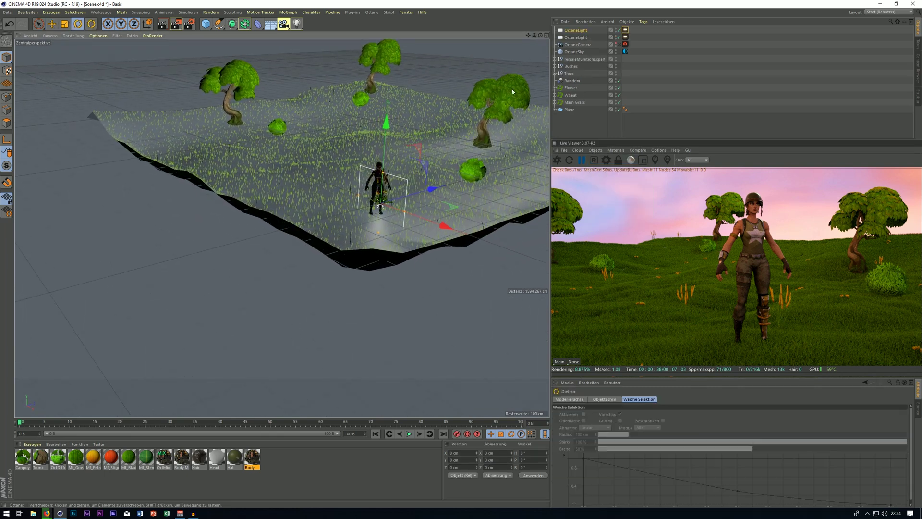
left_click_drag(411, 220, 427, 210)
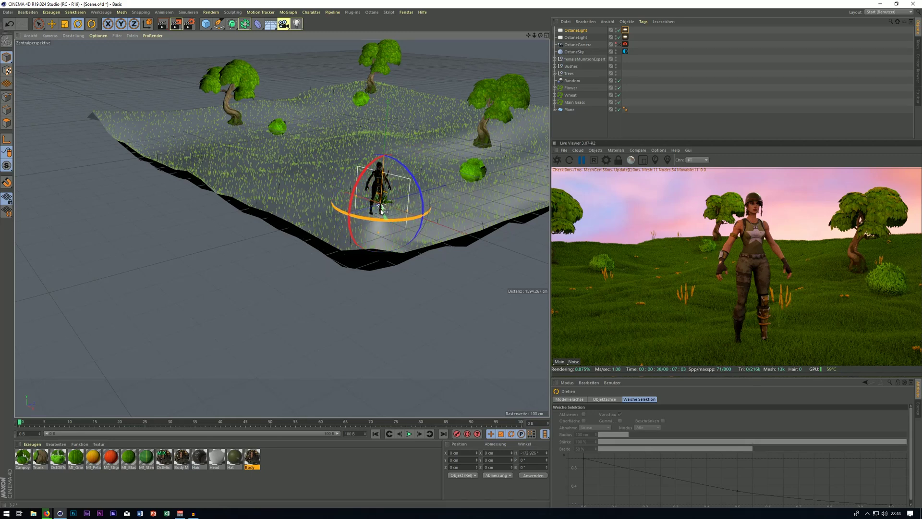
left_click(615, 44)
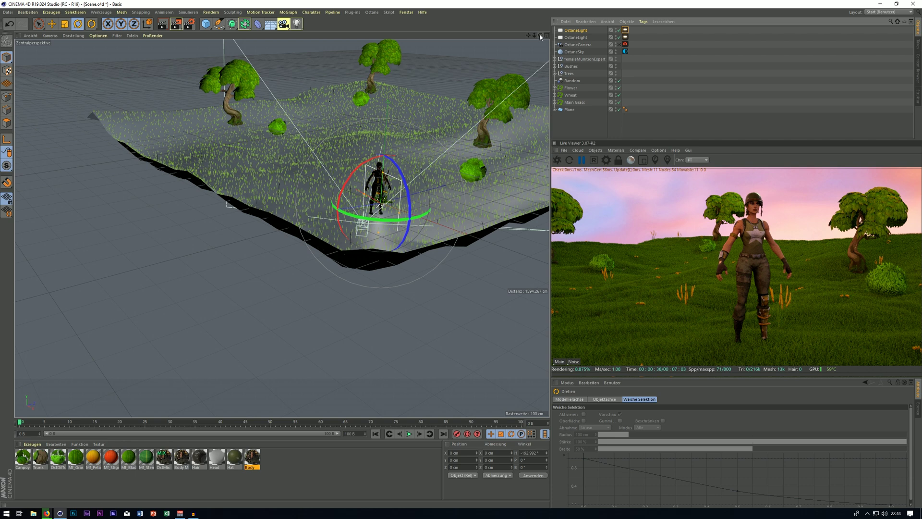
Move the second area light in front of the character to about X -57, Y 102, Z -246 cm.
left_click_drag(540, 37, 306, 203)
key("e")
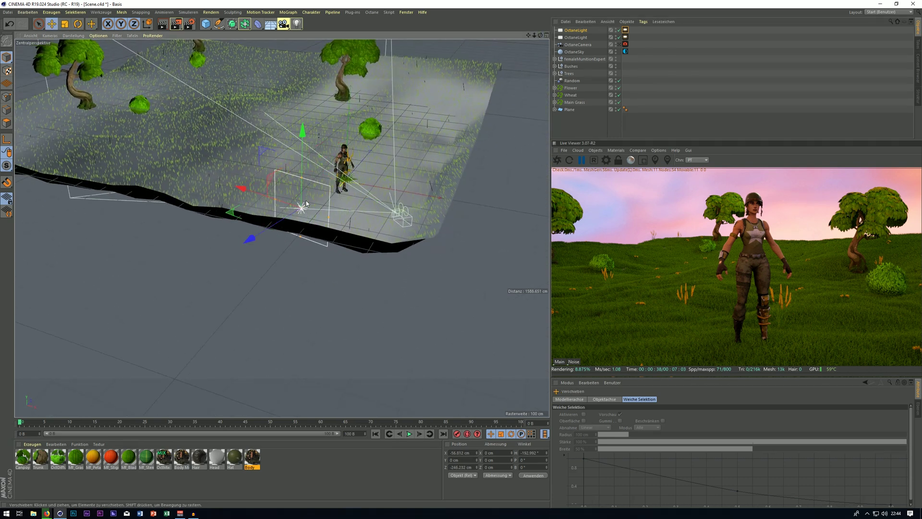
left_click_drag(303, 153, 313, 125)
Turn the second area light to a heading of about -526° and scale it down.
key("r")
left_click_drag(317, 197, 229, 157)
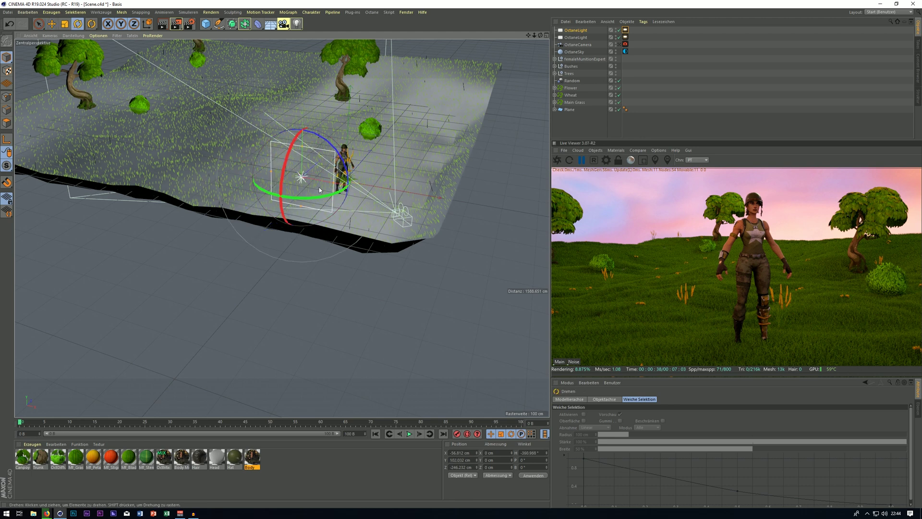
left_click_drag(540, 36, 399, 37)
left_click_drag(315, 212, 242, 149)
left_click_drag(318, 211, 303, 212)
key("t")
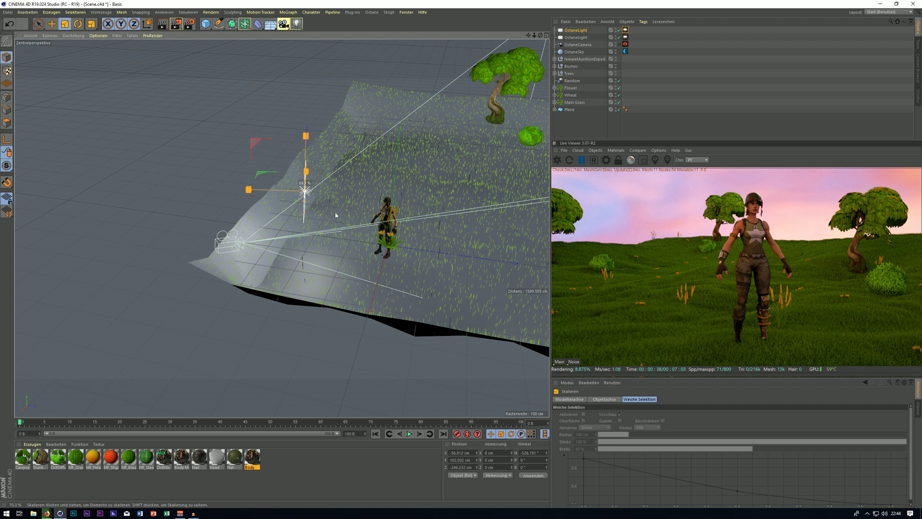
Move the second area light to about X 68, Y 155, Z -214 cm and rotate it to about -530°, 5°, -37°.
left_click_drag(540, 36, 682, 37)
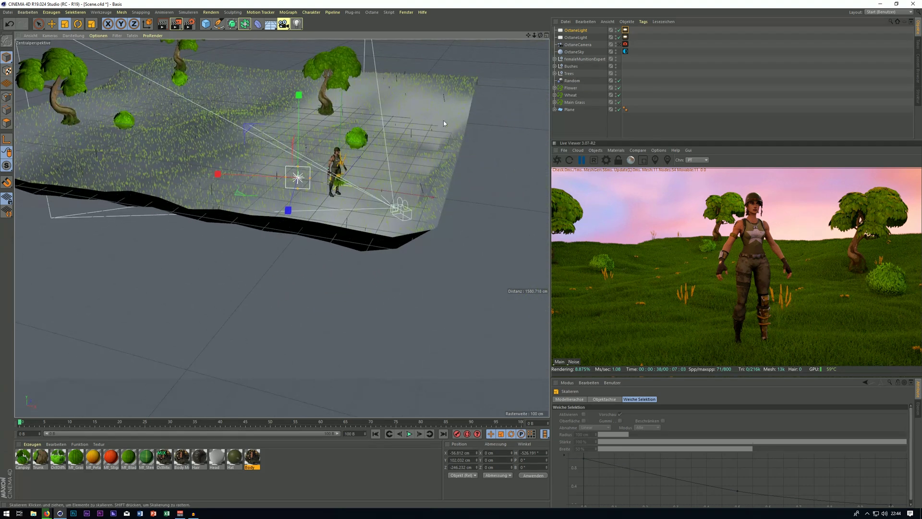
key("e")
left_click_drag(272, 178, 344, 145)
key("r")
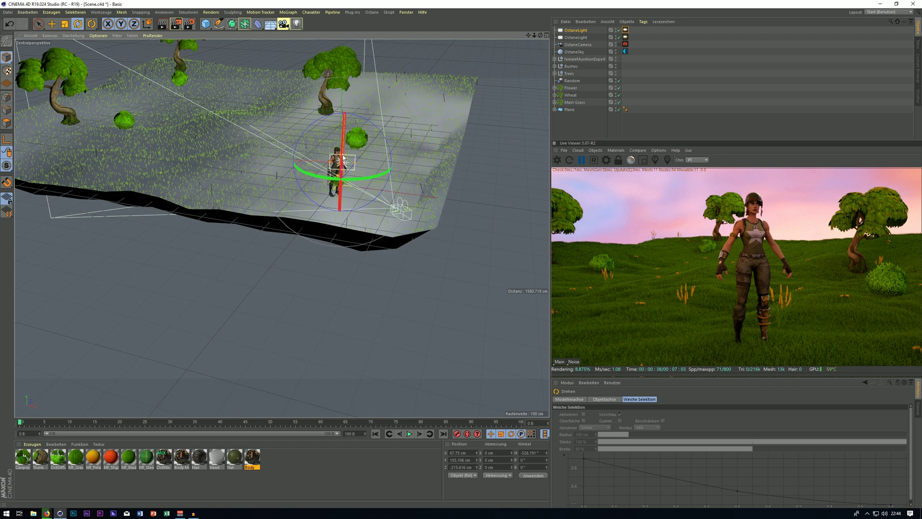
left_click_drag(345, 152, 347, 159)
left_click_drag(534, 35, 490, 133)
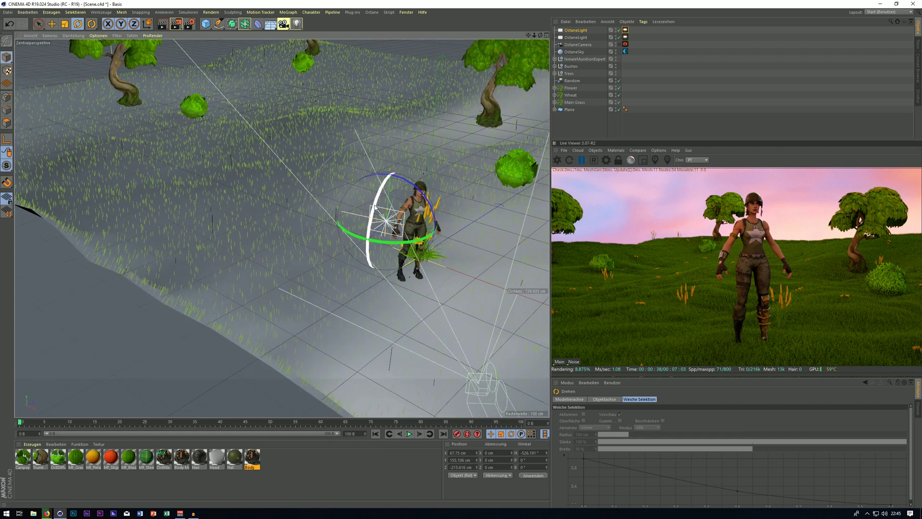
left_click_drag(375, 208, 431, 219)
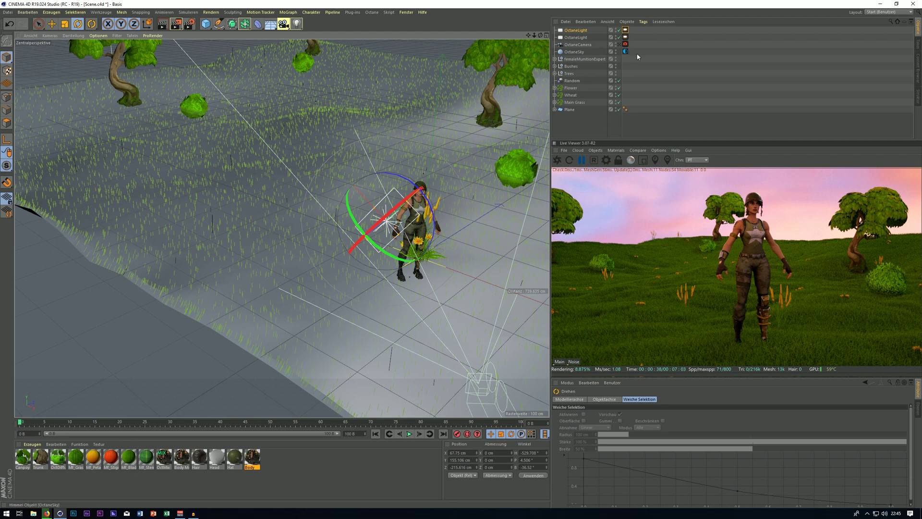
Set the second light's temperature to about 5373, turn off its surface brightness and restart the live render from the camera view.
left_click(618, 44)
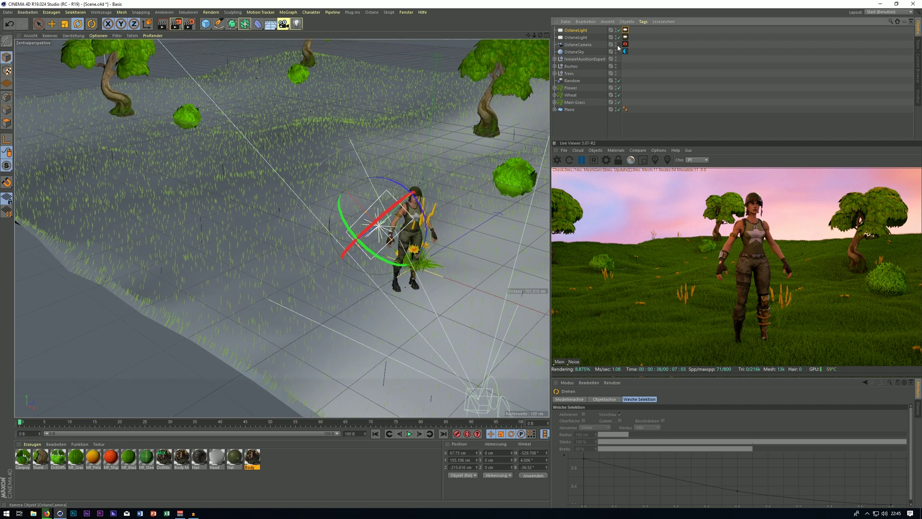
left_click(625, 30)
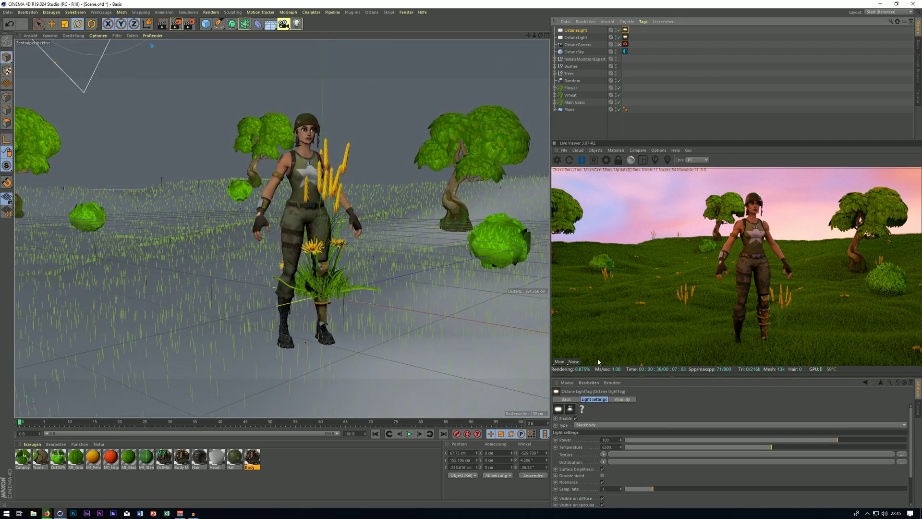
left_click(621, 399)
left_click(594, 399)
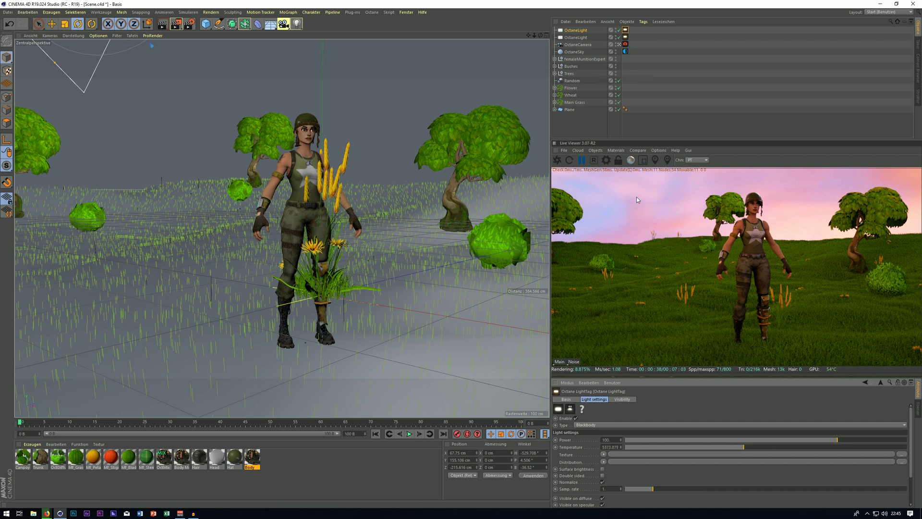
left_click(557, 161)
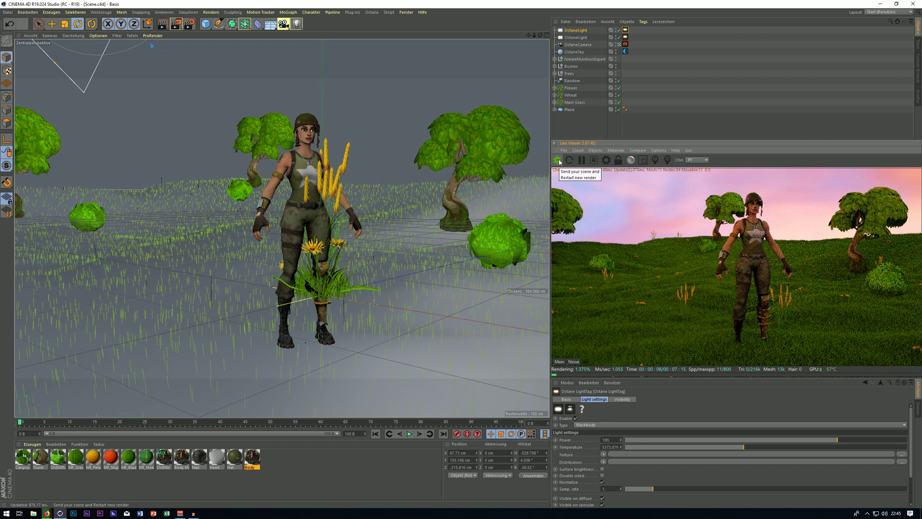
Leave the camera view, make the second area light visible to the camera and rotate it to about -717°, -6°, 36°.
left_click(619, 45)
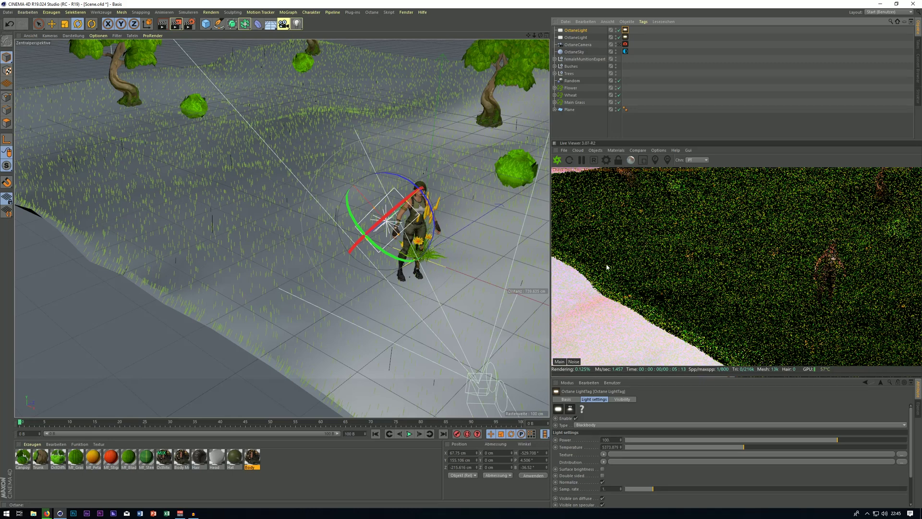
left_click(624, 400)
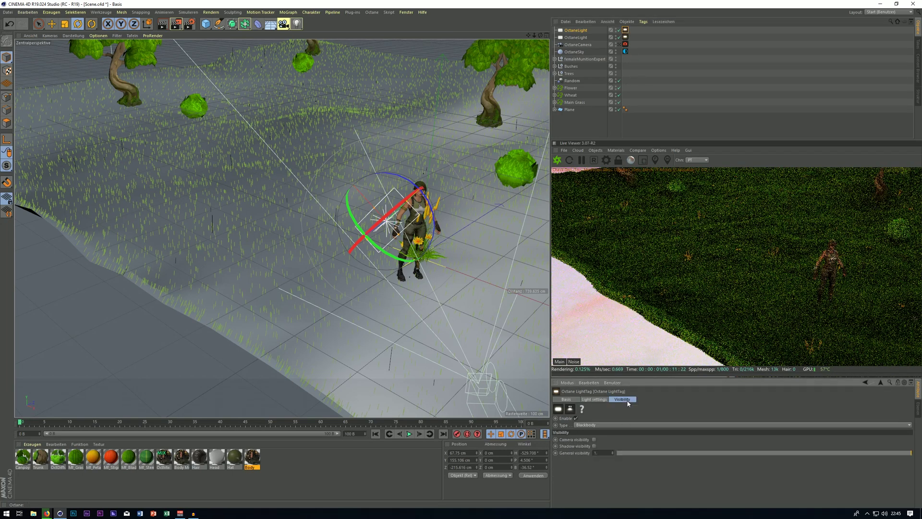
left_click(594, 438)
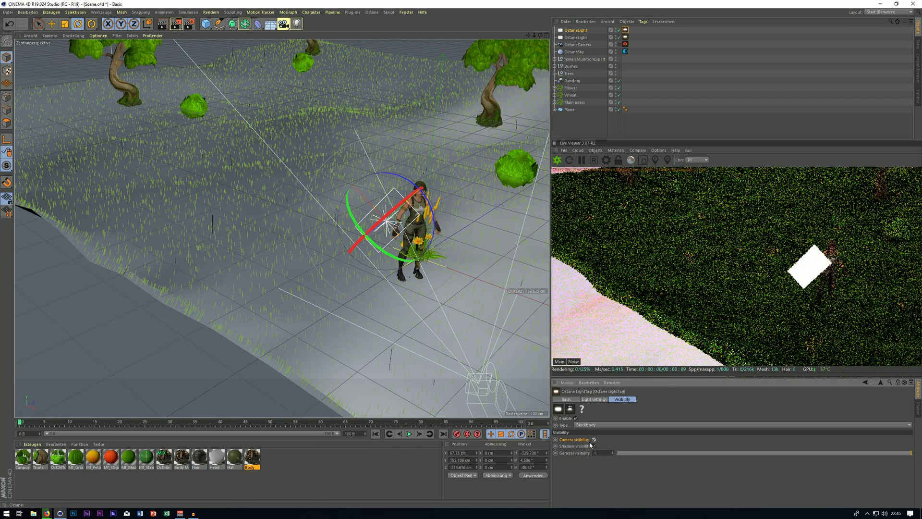
left_click_drag(393, 256, 384, 201)
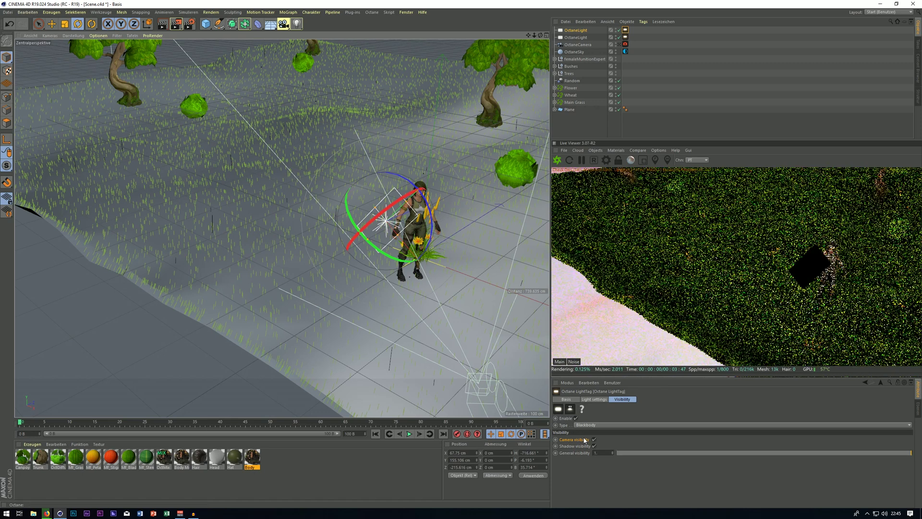
Turn off the second light's camera and shadow visibility and return to the OctaneCamera view.
left_click(594, 445)
left_click(594, 439)
left_click(619, 44)
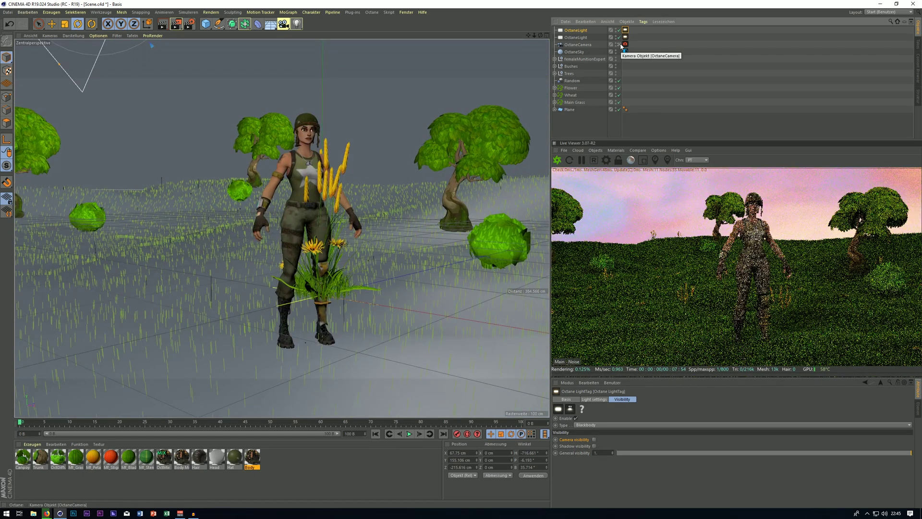
Turn off cast shadows for the second light and set its power to 5.
left_click(593, 400)
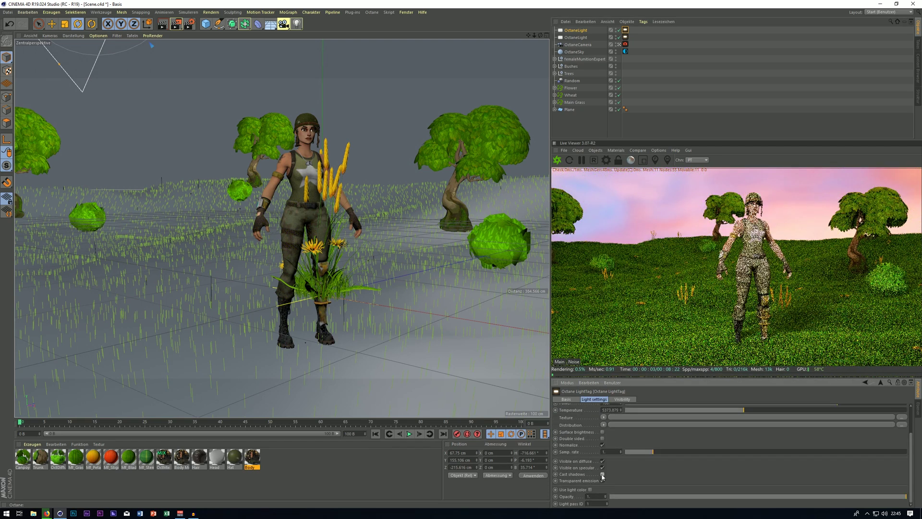
left_click(603, 481)
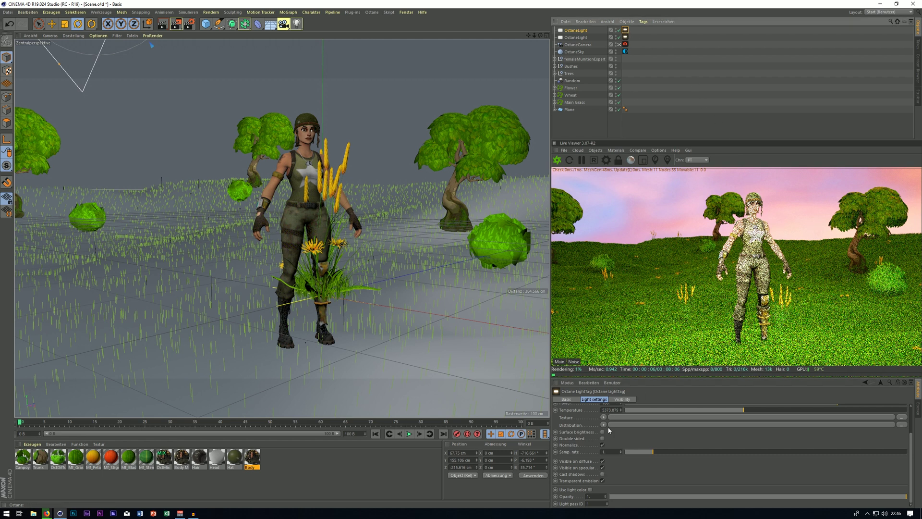
scroll(596, 421, "up", 3)
left_click(616, 439)
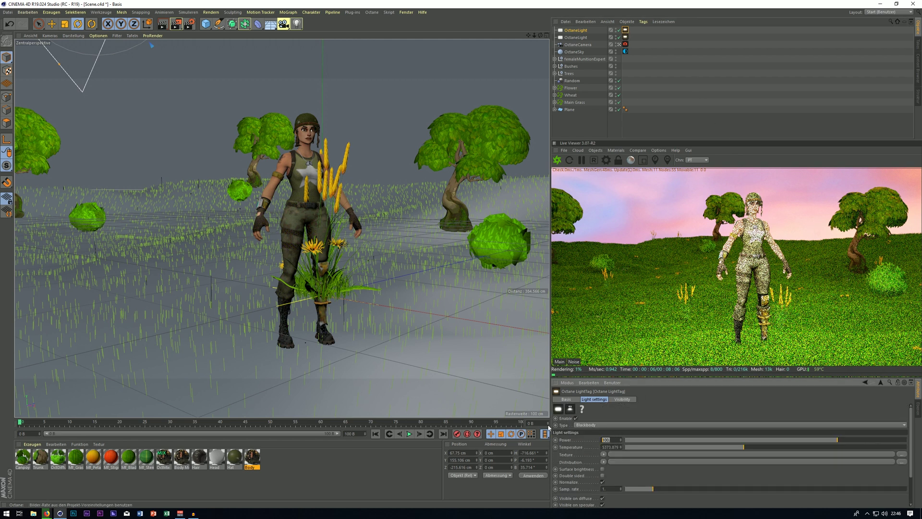
type("5")
key("Return")
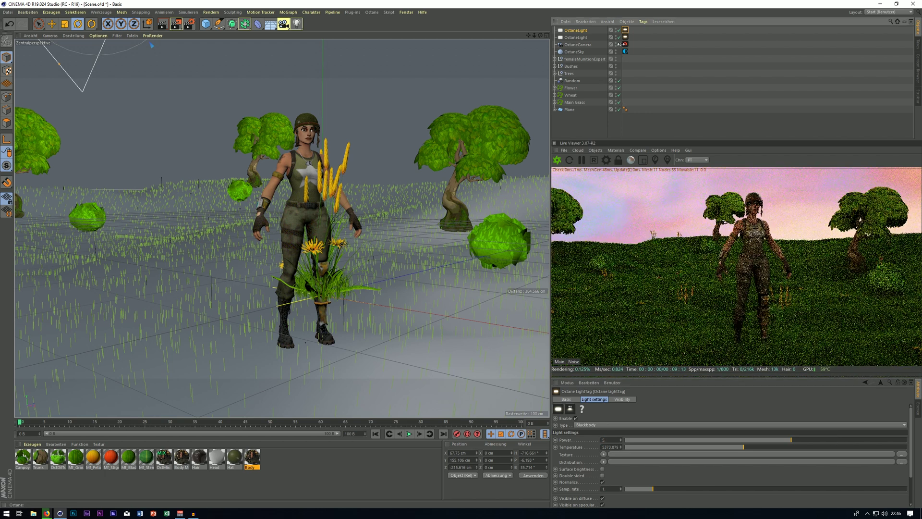
Rotate the second area light to about -725°, 52°, 91° from outside the camera view, then switch back to the OctaneCamera.
left_click(618, 46)
scroll(539, 88, "down", 2)
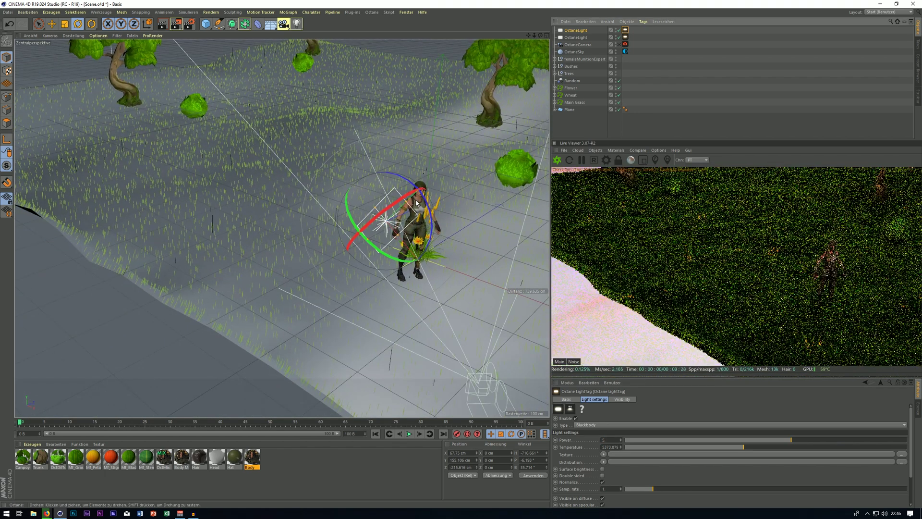
left_click_drag(395, 204, 354, 215)
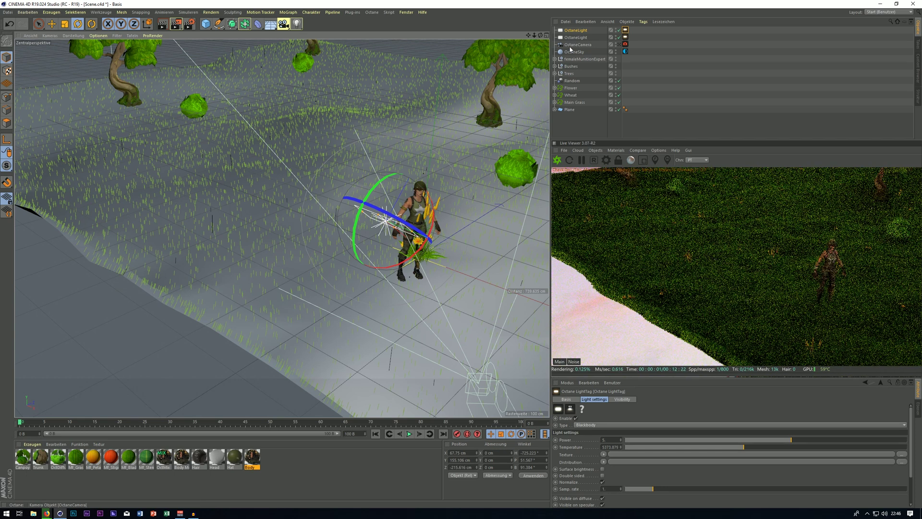
left_click(618, 44)
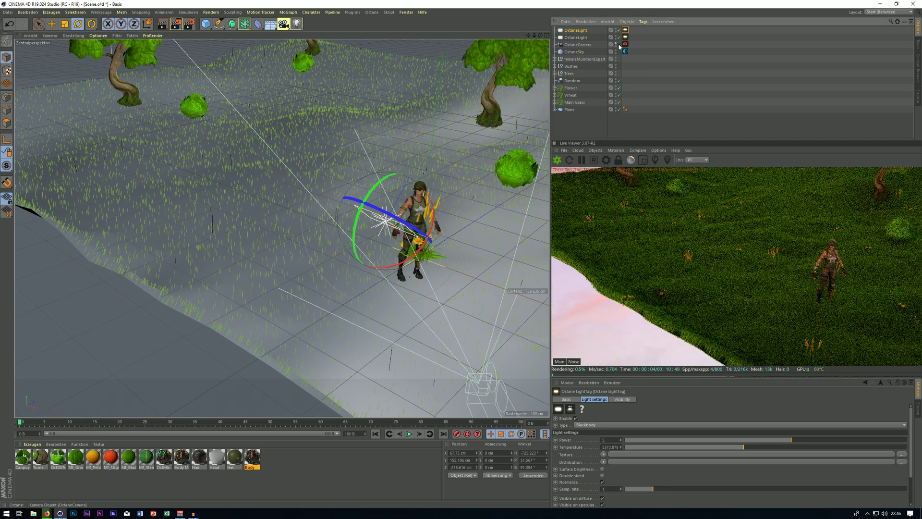